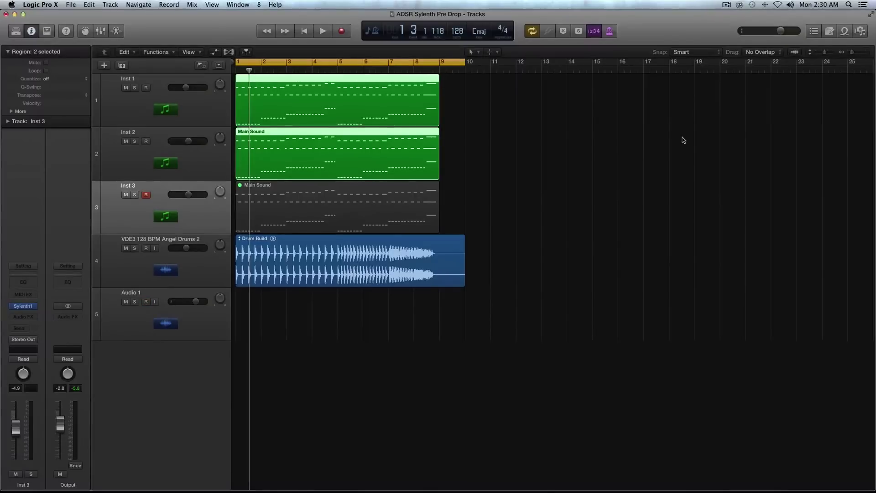
# - Play through the arrangement, then select and solo the Main Sound region on Inst 2
pyautogui.press('space')
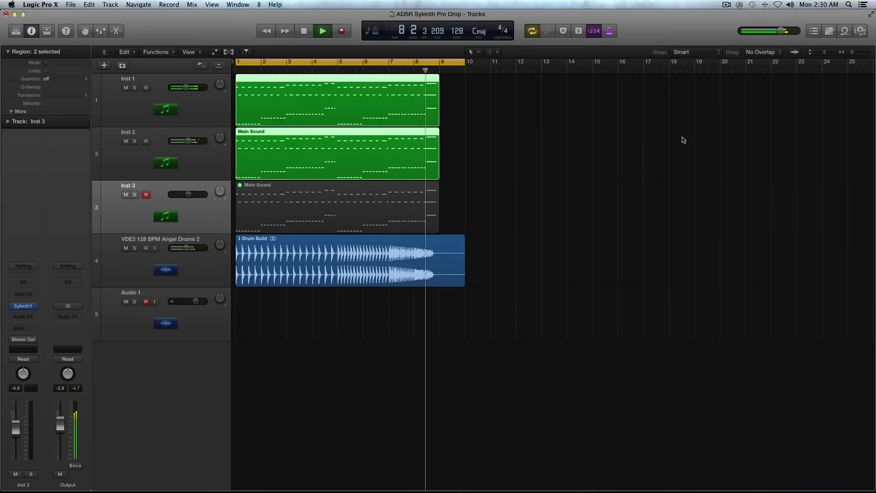
pyautogui.press('space')
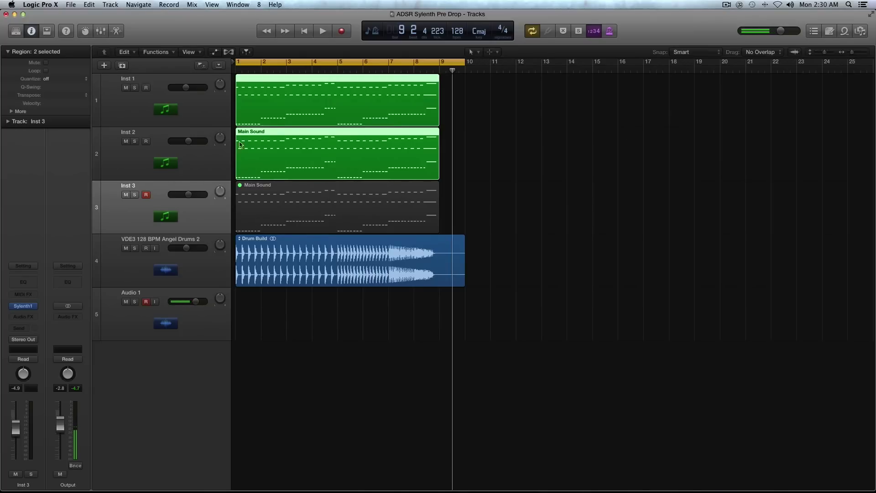
pyautogui.click(216, 159)
pyautogui.moveTo(520, 90); pyautogui.dragTo(494, 133)
pyautogui.click(270, 159)
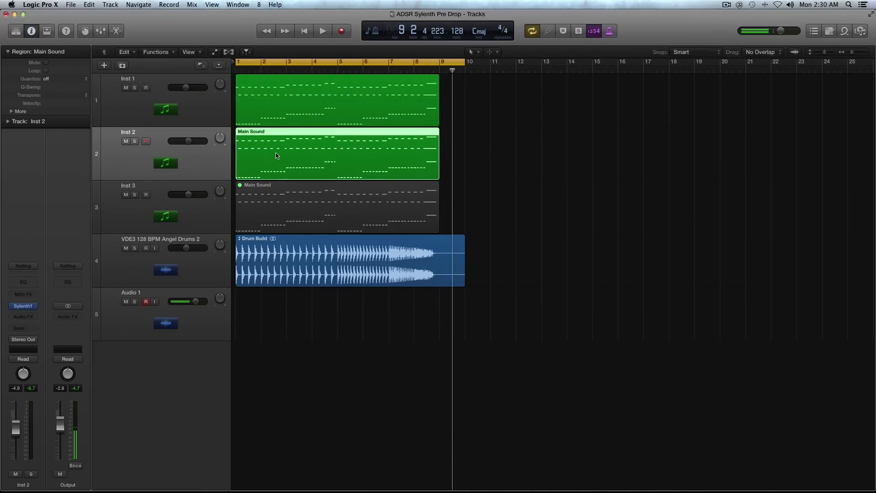
pyautogui.hotkey('ctrl', 's')
# - Audition the soloed region and open Inst 1's Sylenth1 (081: LD Layer M) beside the arrangement
pyautogui.press('space')
pyautogui.press('space')
pyautogui.press('Up')
pyautogui.click(23, 309)
pyautogui.moveTo(318, 74); pyautogui.dragTo(531, 60)
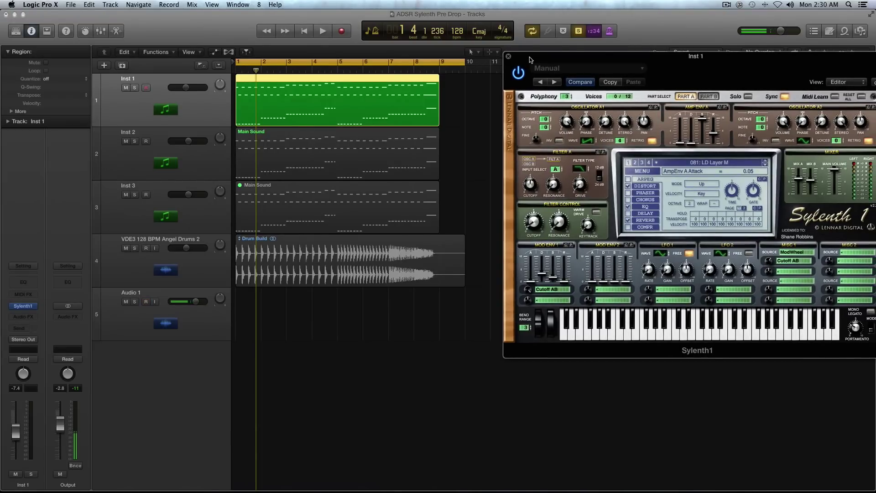
pyautogui.click(200, 167)
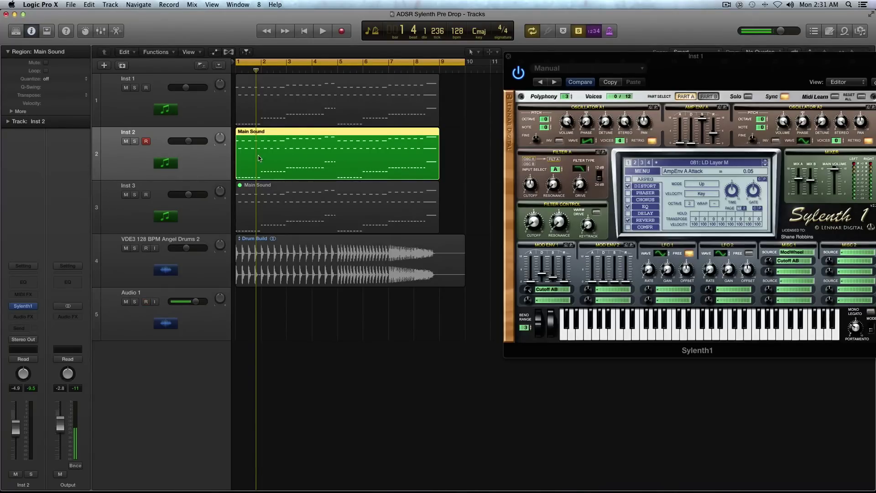
pyautogui.press('space')
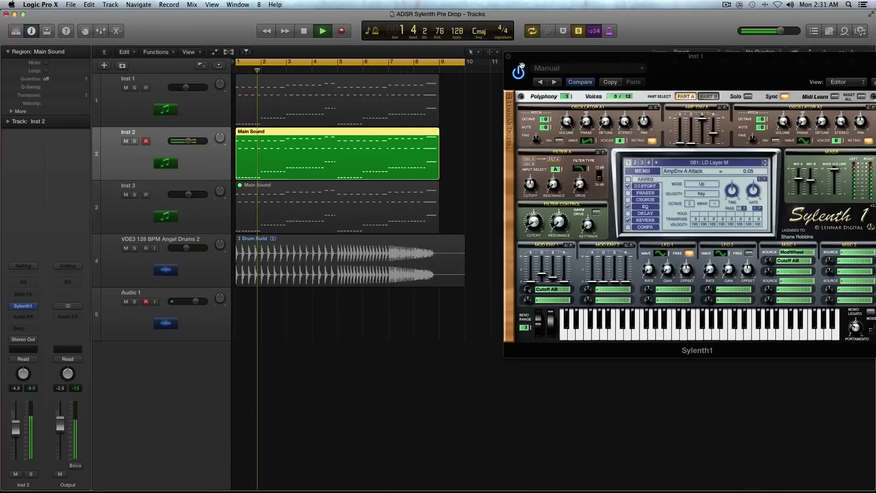
pyautogui.press('space')
pyautogui.keyDown('shift'); pyautogui.click(305, 255); pyautogui.keyUp('shift')
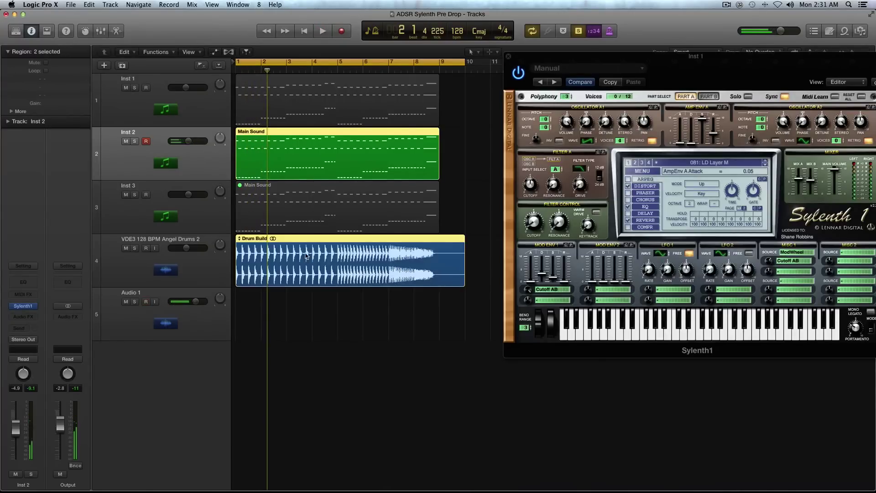
pyautogui.press('space')
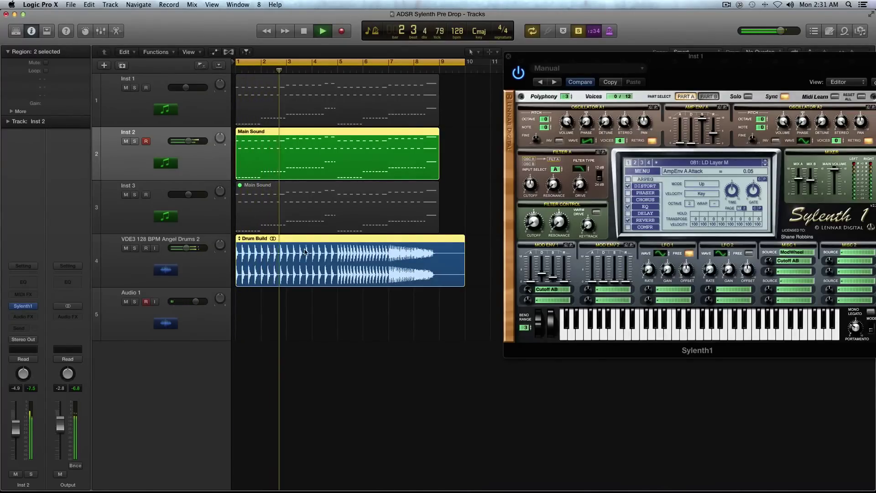
pyautogui.press('space')
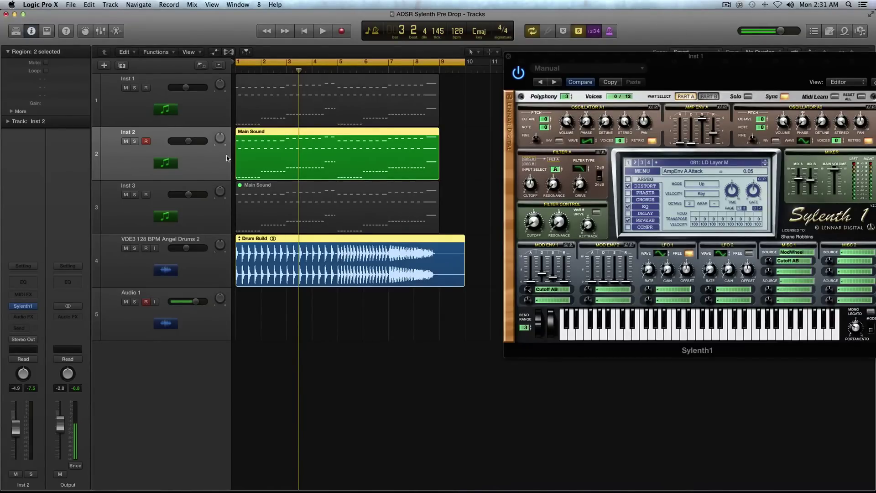
pyautogui.click(485, 95)
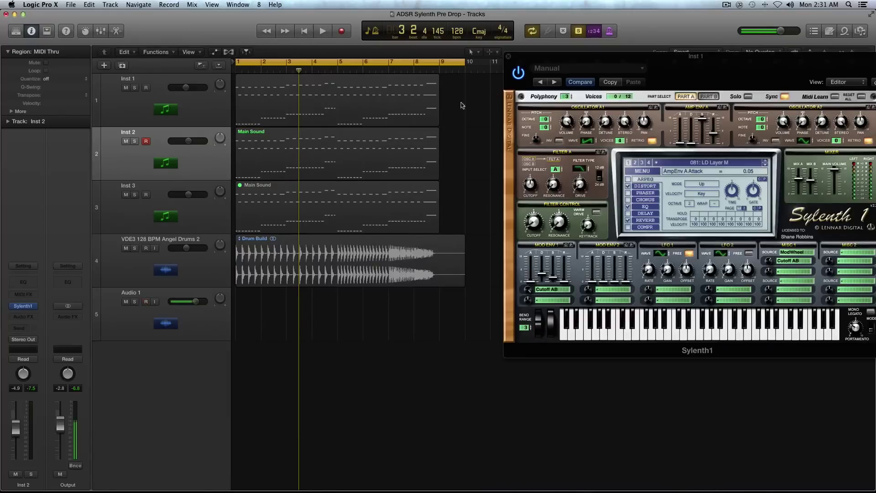
pyautogui.click(433, 140)
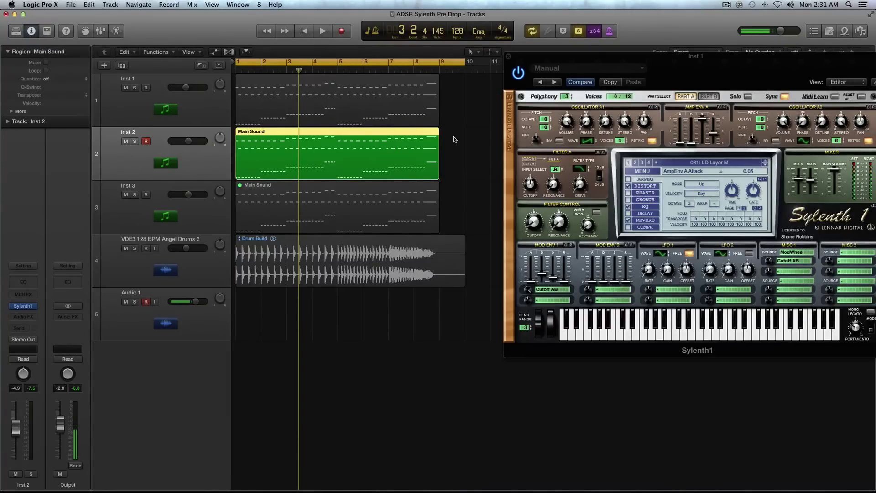
pyautogui.click(384, 110)
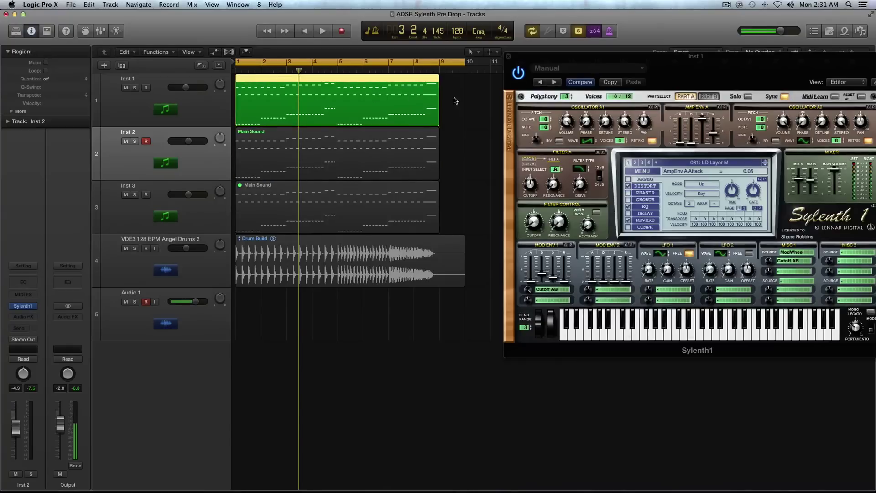
pyautogui.press('Return')
pyautogui.press('space')
pyautogui.moveTo(525, 57); pyautogui.dragTo(473, 57)
pyautogui.press('space')
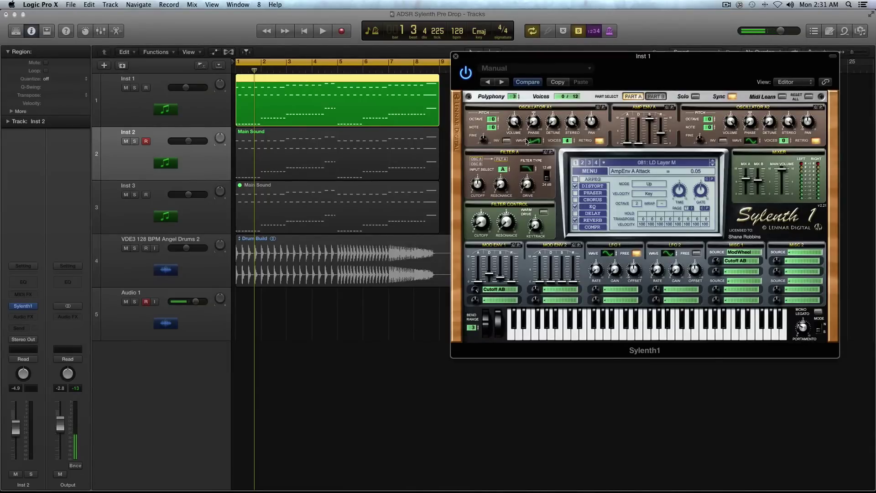
# - Review Sylenth1's Osc A1 voices, Filter A type, Mod Env 1 destinations and EQ page
pyautogui.moveTo(481, 57); pyautogui.dragTo(414, 62)
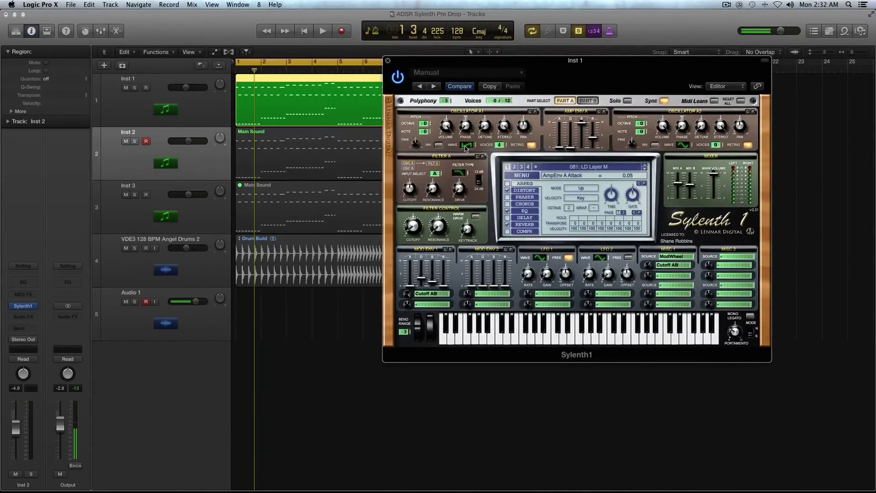
pyautogui.click(502, 145)
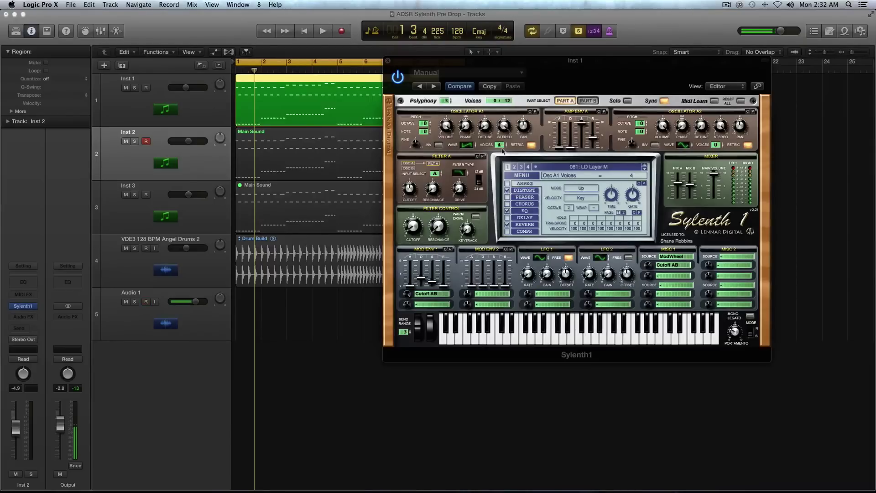
pyautogui.click(462, 172)
pyautogui.click(421, 296)
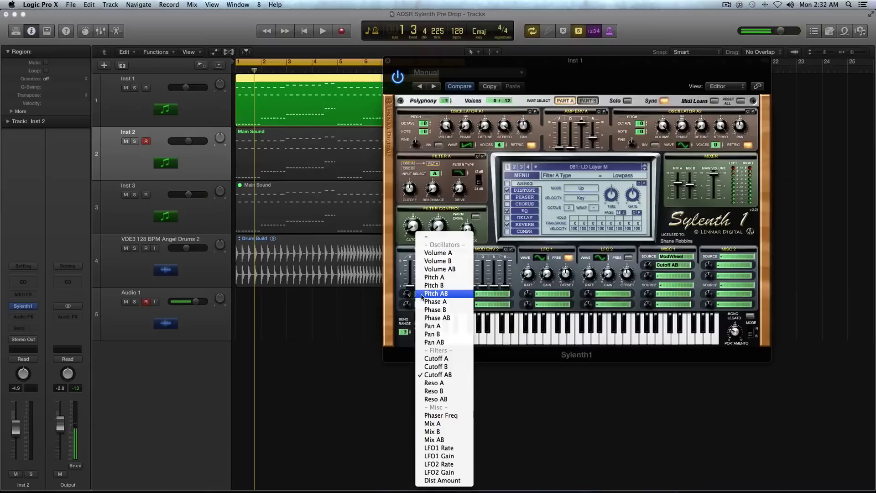
pyautogui.click(396, 291)
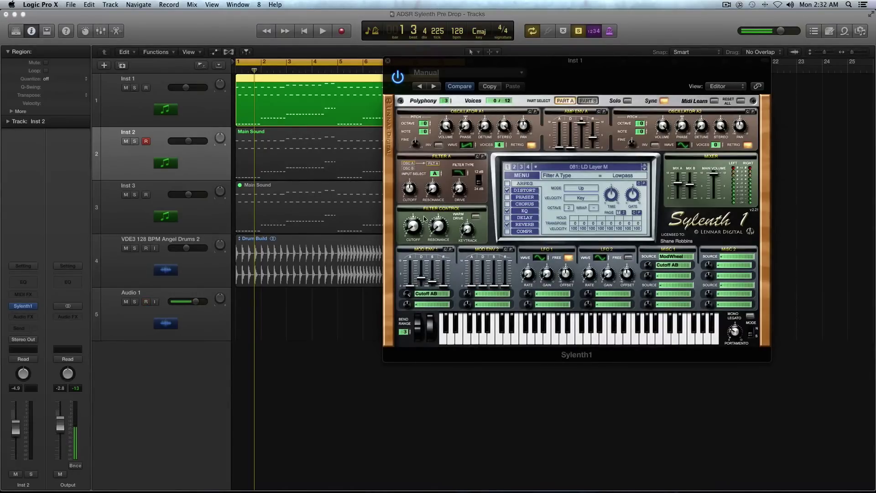
pyautogui.click(522, 211)
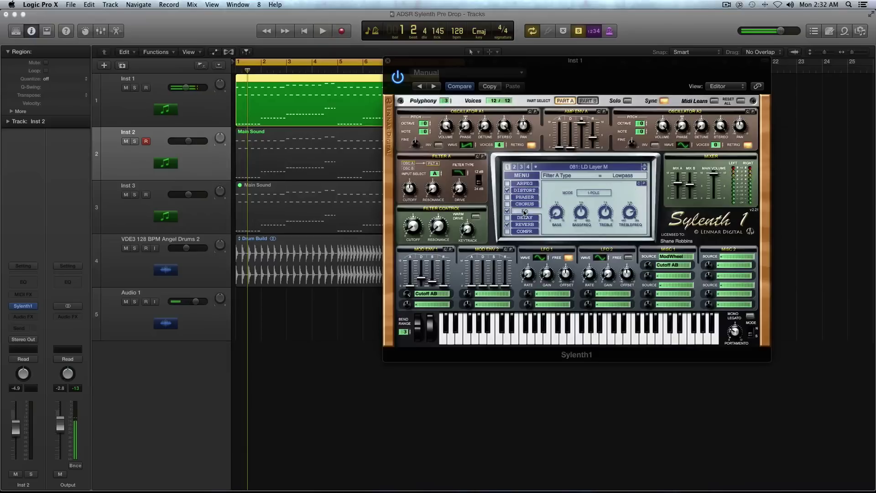
# - Audition the Inst 2 and Inst 1 regions, then enable Sylenth1's EQ and close the synth
pyautogui.click(313, 170)
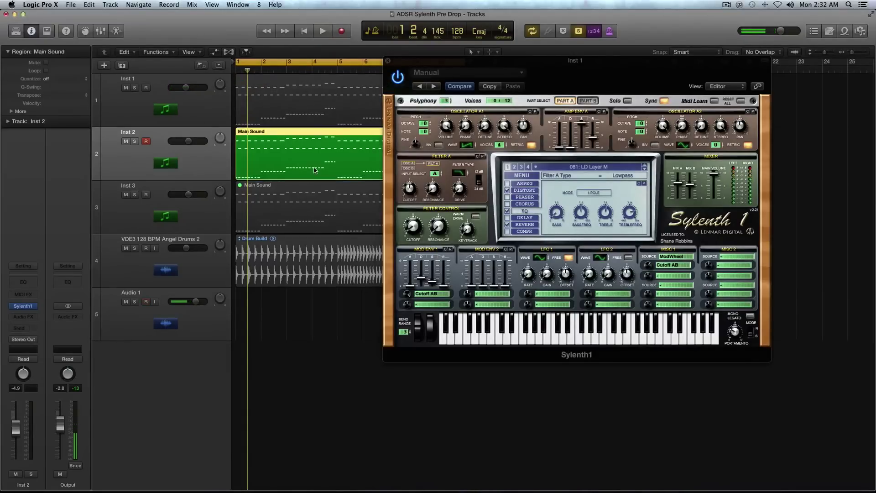
pyautogui.press('space')
pyautogui.click(292, 98)
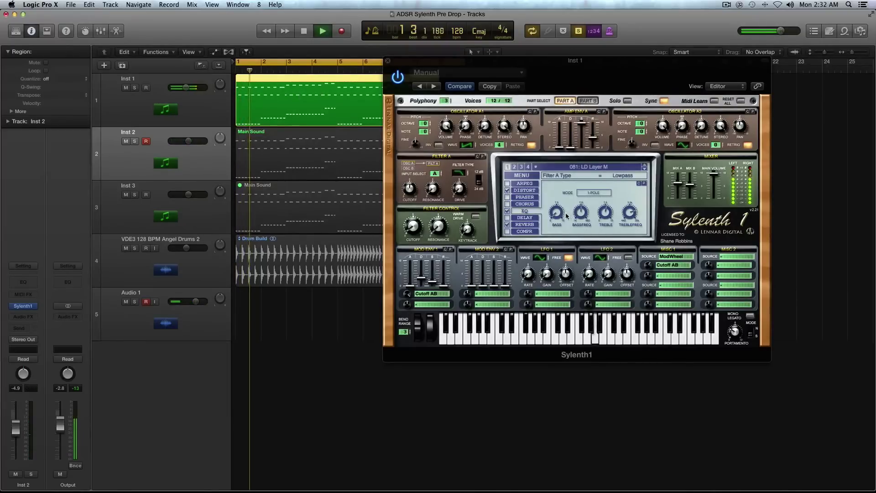
pyautogui.press('space')
pyautogui.press('space')
pyautogui.press('space')
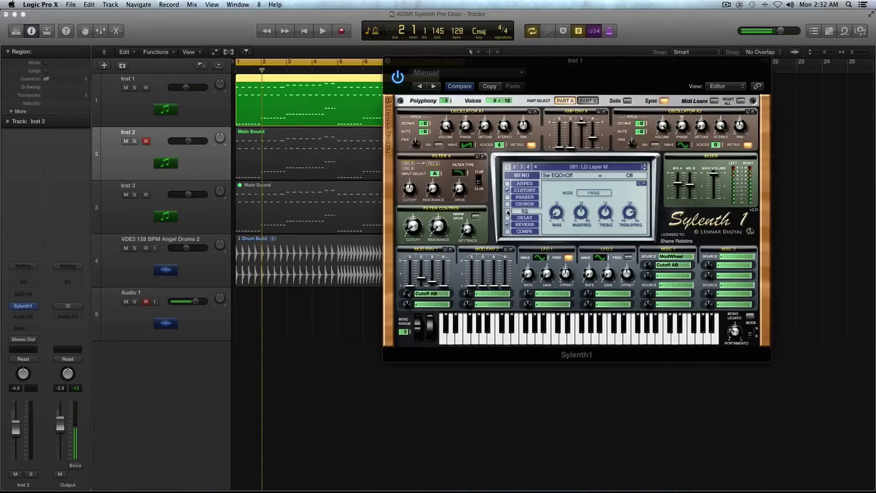
pyautogui.click(508, 212)
pyautogui.click(387, 60)
# - Select the Inst 1 and Inst 2 regions and compare playback with Inst 1 muted and unmuted
pyautogui.moveTo(497, 110); pyautogui.dragTo(405, 149)
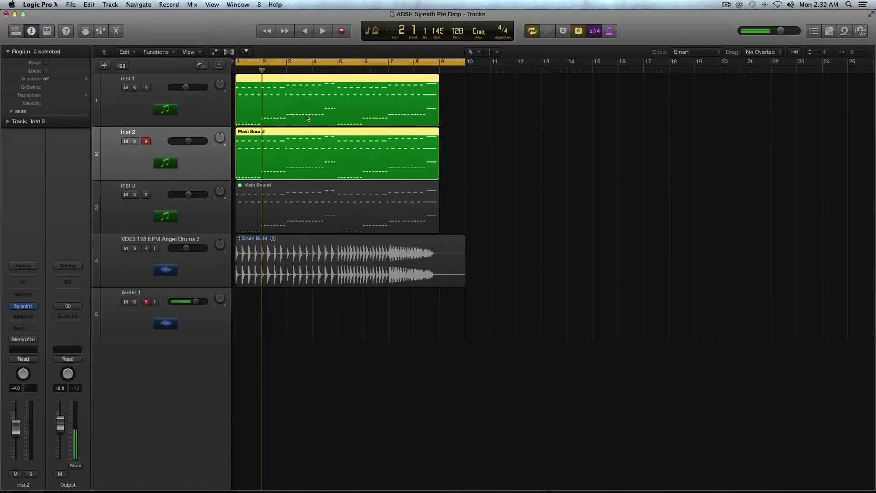
pyautogui.press('space')
pyautogui.click(126, 89)
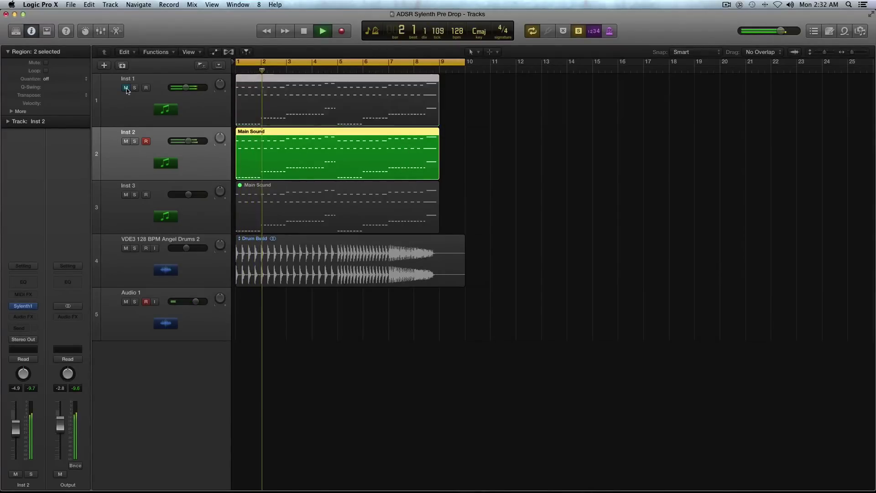
pyautogui.click(126, 88)
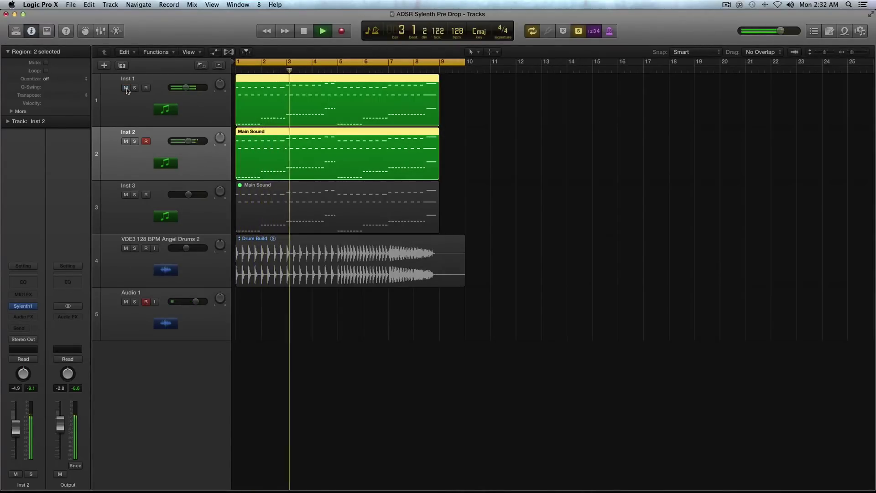
pyautogui.press('space')
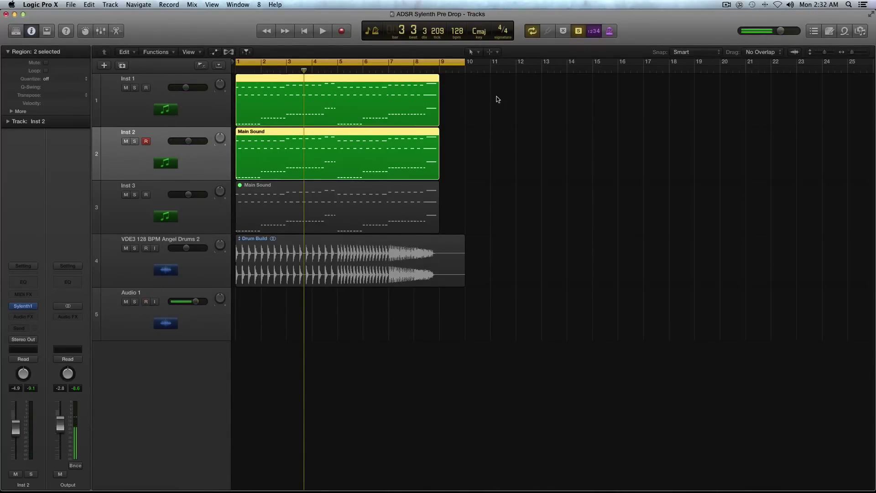
# - Turn solo off and replay from bar 1, toggling Inst 1's mute to compare
pyautogui.hotkey('ctrl', 's')
pyautogui.press('Return')
pyautogui.press('space')
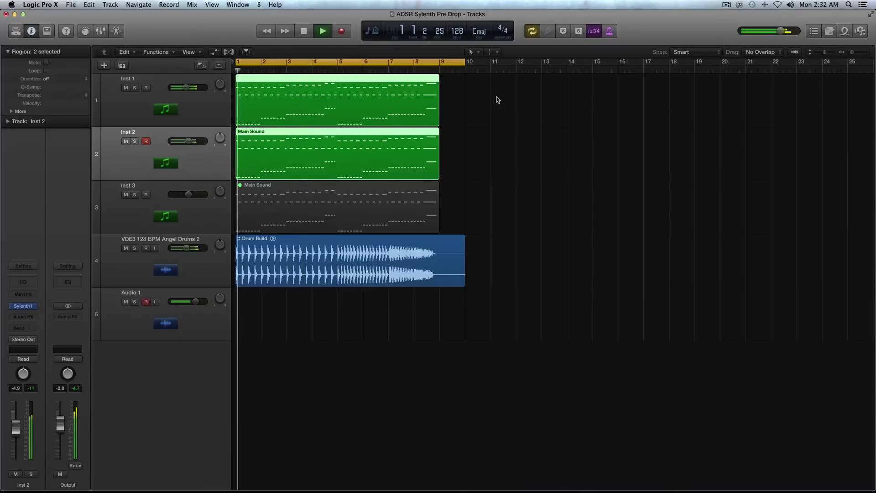
pyautogui.click(126, 87)
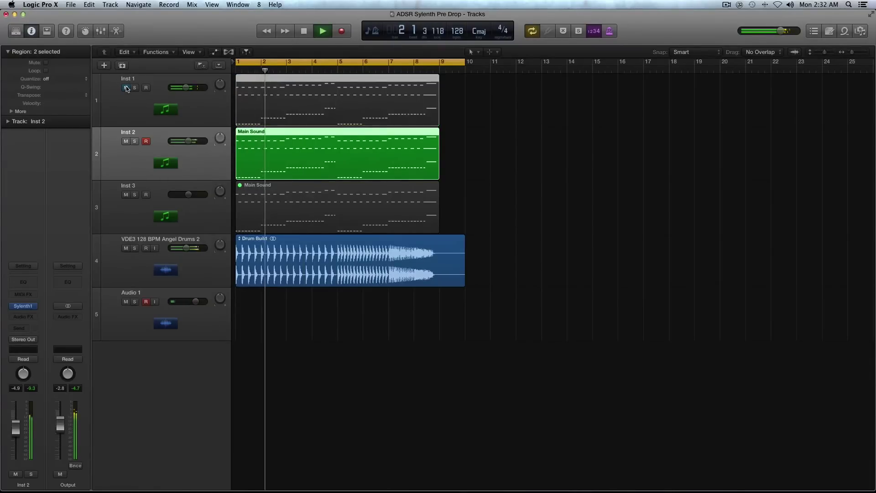
pyautogui.click(126, 88)
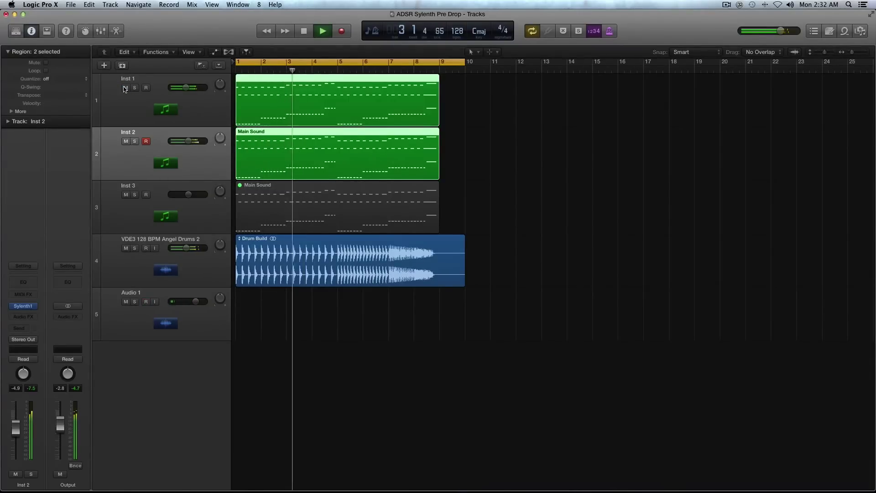
pyautogui.press('space')
# - Mute Inst 1 and the Inst 2 Main Sound region, unmute Inst 3's region, and play from bar 1
pyautogui.click(208, 115)
pyautogui.click(216, 151)
pyautogui.click(126, 88)
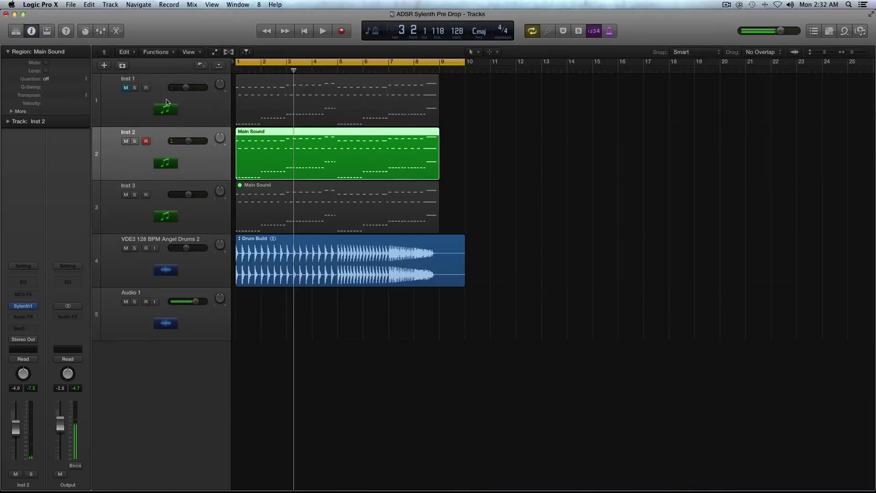
pyautogui.click(285, 207)
pyautogui.click(283, 163)
pyautogui.click(310, 196)
pyautogui.press('space')
pyautogui.click(204, 214)
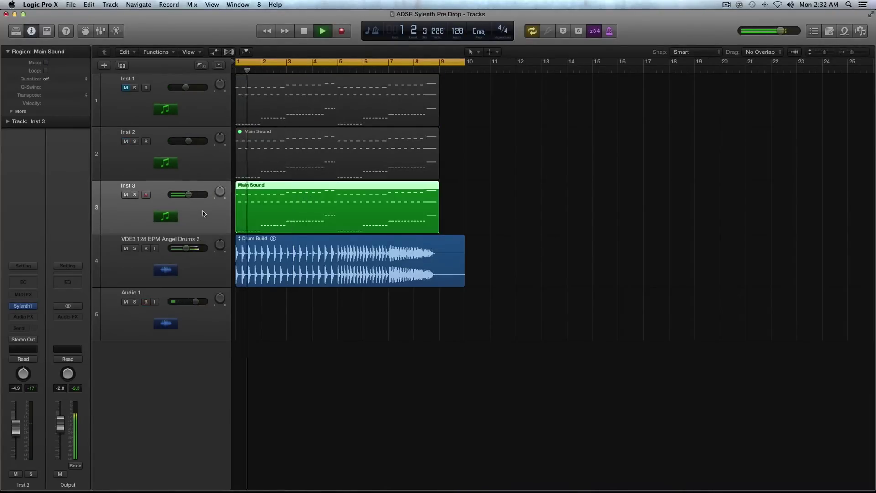
# - Open Inst 3's Sylenth1 and move its window aside to keep the regions visible
pyautogui.press('space')
pyautogui.click(23, 305)
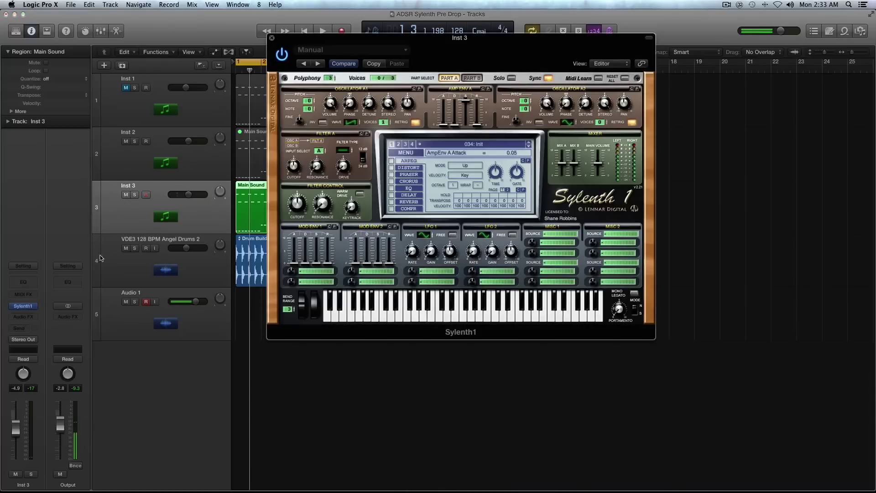
pyautogui.moveTo(342, 38); pyautogui.dragTo(502, 77)
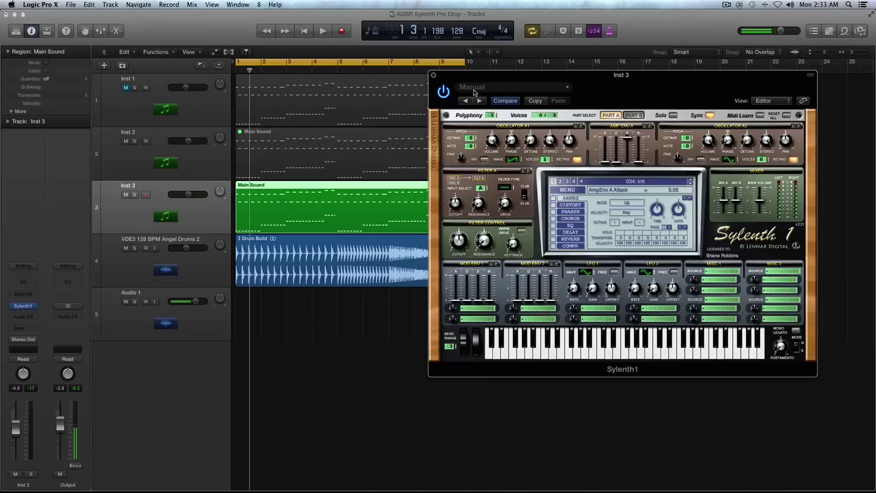
# - Raise polyphony by one and give Osc A1 7 voices, retrigger off, detune 4.00, then play
pyautogui.click(494, 114)
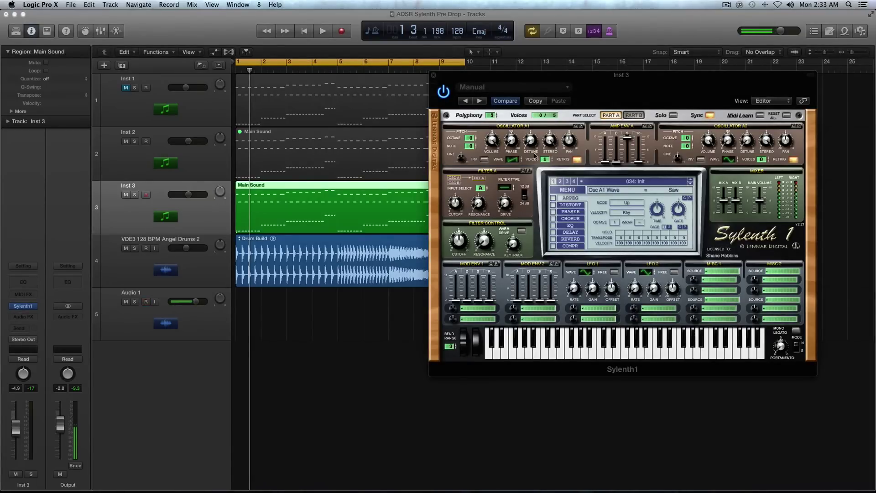
pyautogui.moveTo(550, 160); pyautogui.dragTo(544, 118)
pyautogui.click(576, 160)
pyautogui.moveTo(531, 140); pyautogui.dragTo(529, 122)
pyautogui.moveTo(533, 133); pyautogui.dragTo(533, 132)
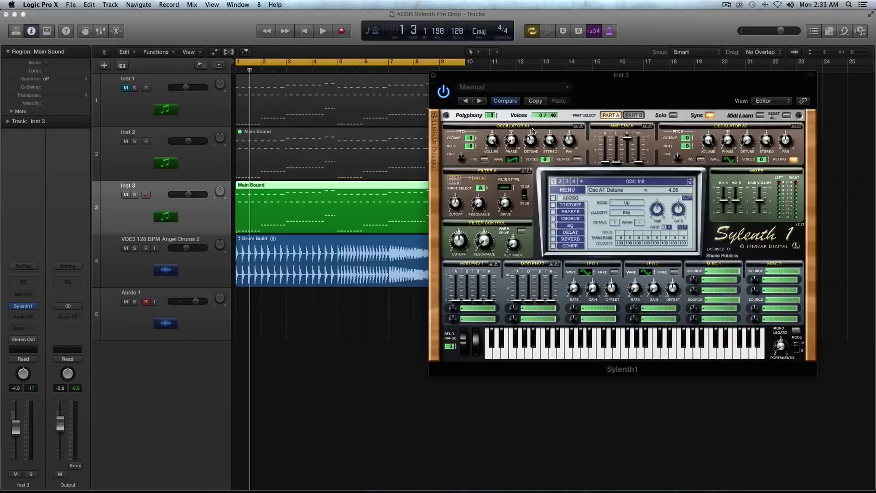
pyautogui.press('space')
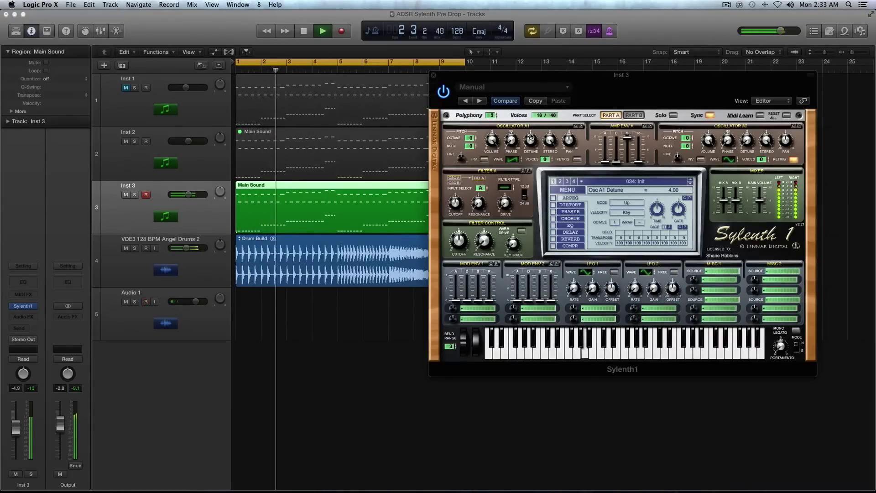
# - Set amp envelope A sustain to 9.54 and release to 3.78, then audition from bar 1
pyautogui.press('space')
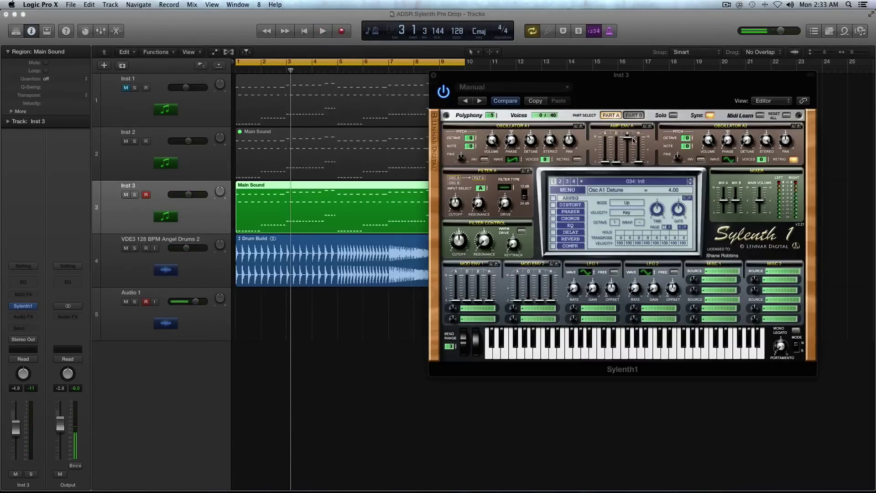
pyautogui.moveTo(628, 139); pyautogui.dragTo(628, 142)
pyautogui.moveTo(639, 163); pyautogui.dragTo(639, 135)
pyautogui.press('Return')
pyautogui.press('space')
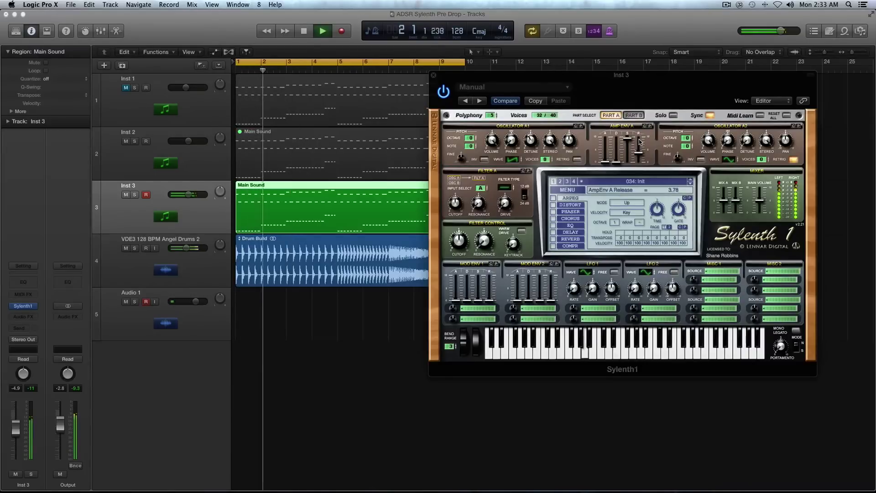
pyautogui.press('space')
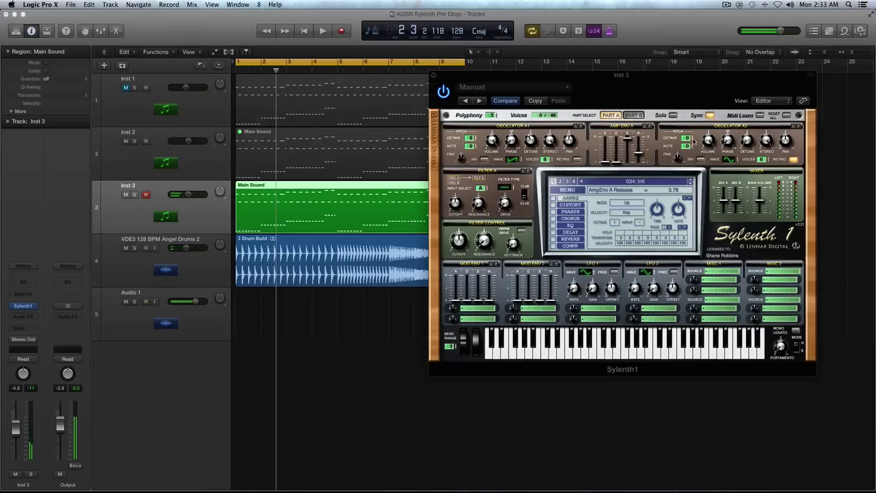
# - Change Osc A2's waveform, give it 8 unison voices with detune 4.05, and audition the lead
pyautogui.click(728, 160)
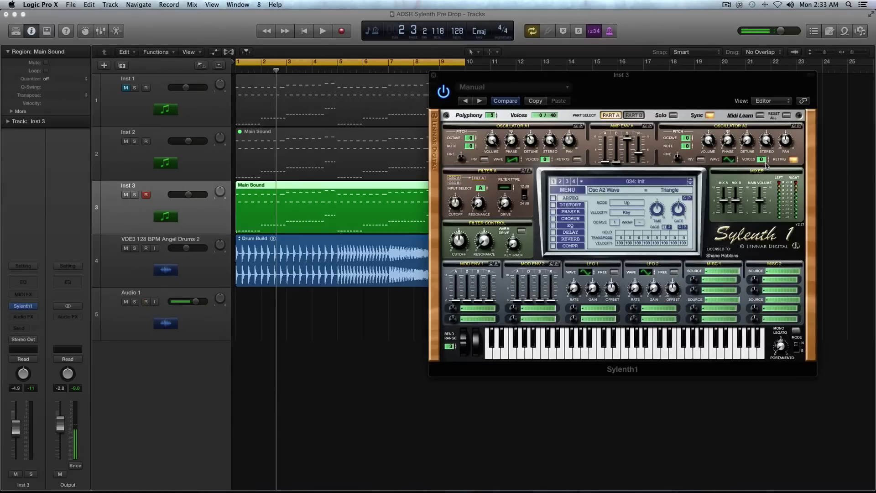
pyautogui.moveTo(767, 165); pyautogui.dragTo(763, 87)
pyautogui.moveTo(747, 142); pyautogui.dragTo(740, 105)
pyautogui.moveTo(747, 141); pyautogui.dragTo(745, 135)
pyautogui.press('space')
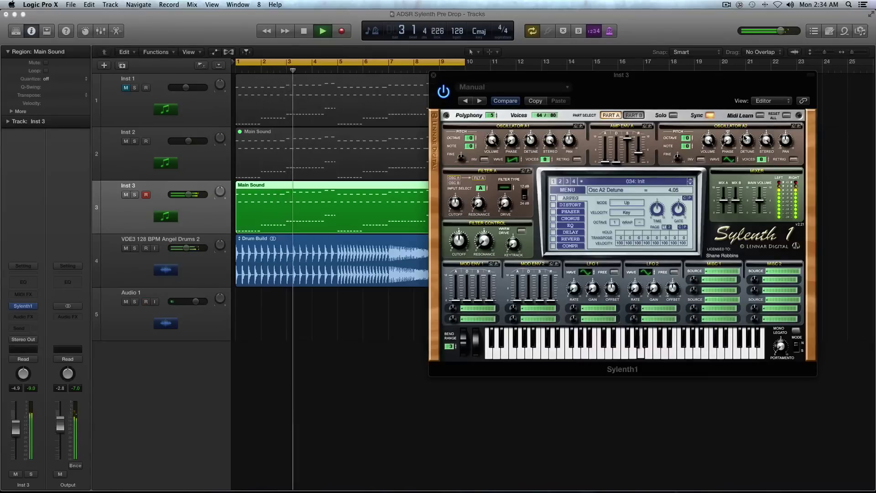
pyautogui.press('space')
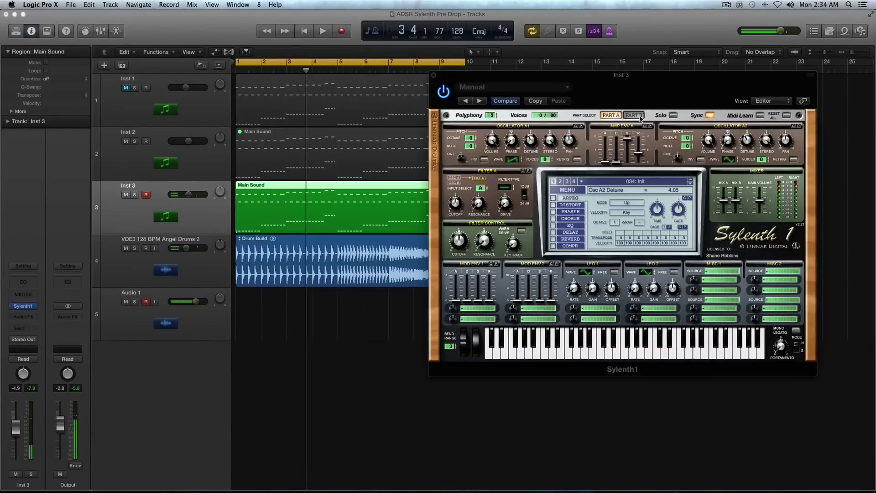
# - In Part B, make Osc B1 a noise wave at volume 0.52 and audition from bar 1
pyautogui.click(634, 115)
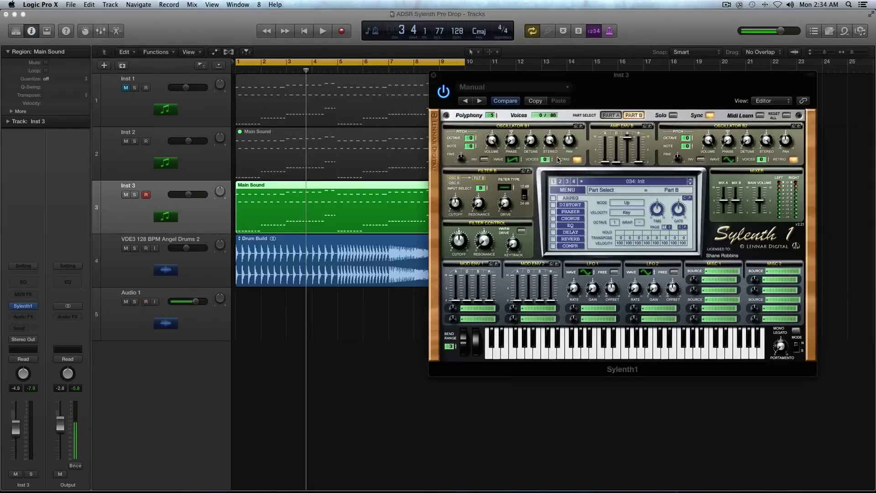
pyautogui.moveTo(513, 160); pyautogui.dragTo(512, 72)
pyautogui.press('Return')
pyautogui.press('space')
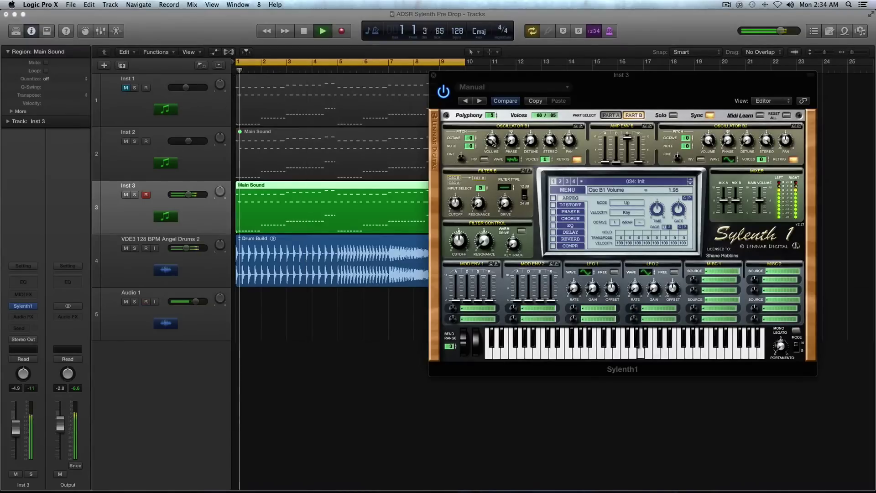
pyautogui.scroll(2, 492, 154)
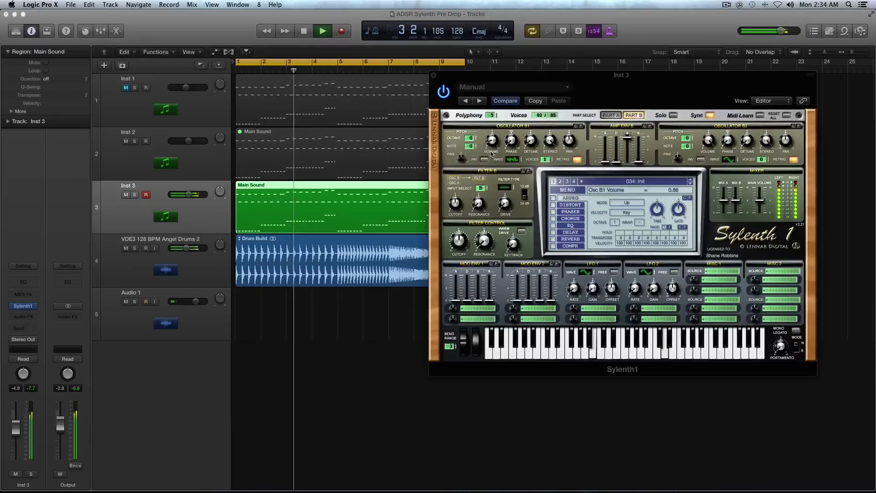
pyautogui.scroll(-5, 490, 144)
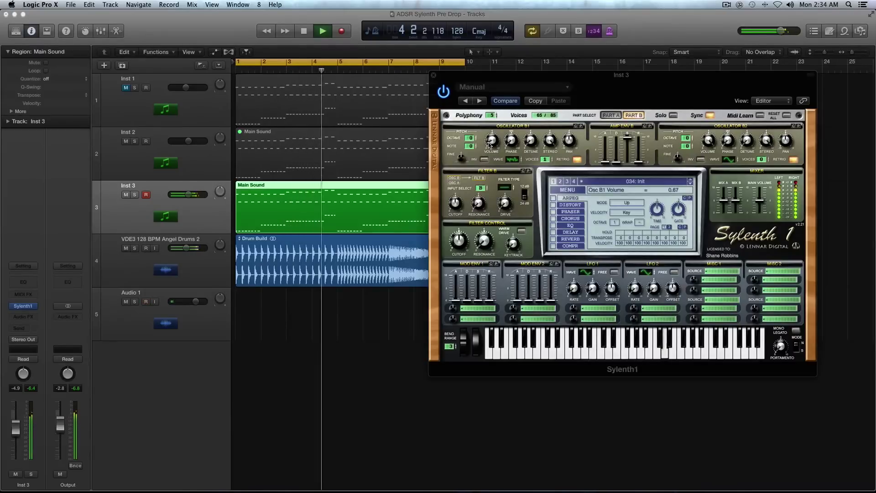
pyautogui.press('space')
pyautogui.scroll(-2, 492, 143)
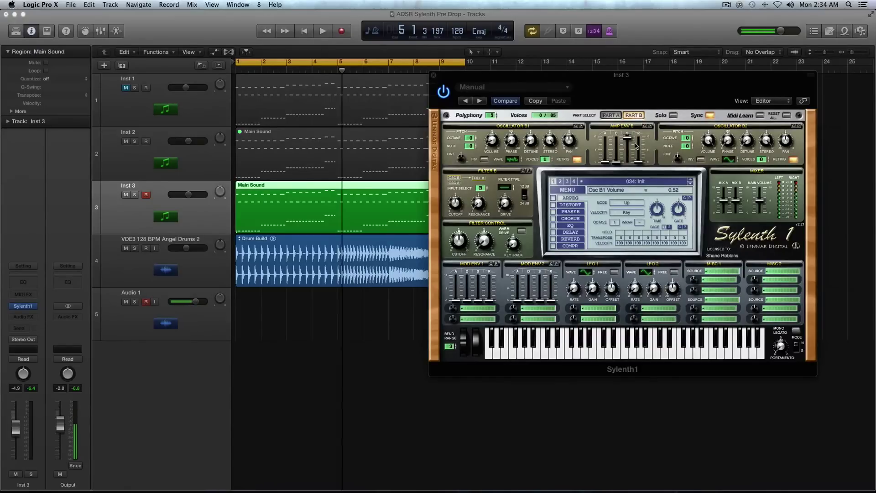
# - Set Part B's amp envelope release to 3.72 and play from bar 1
pyautogui.click(610, 116)
pyautogui.click(629, 116)
pyautogui.moveTo(640, 166); pyautogui.dragTo(638, 151)
pyautogui.press('space')
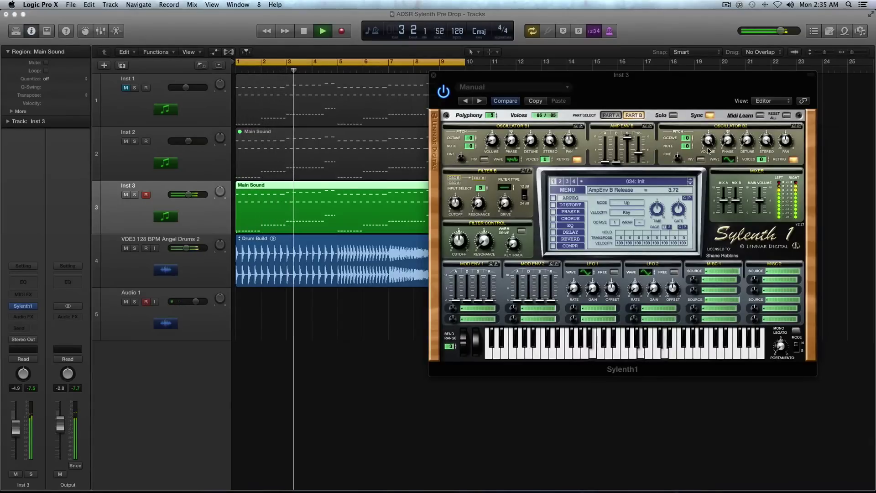
# - Set Osc B2 to a saw wave one octave up with retrigger off and 4 unison voices
pyautogui.press('space')
pyautogui.click(690, 134)
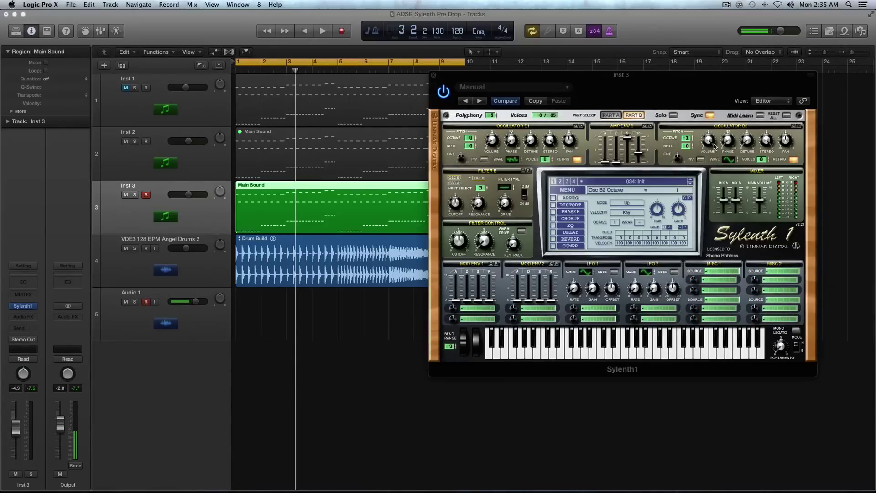
pyautogui.click(728, 160)
pyautogui.click(795, 160)
pyautogui.moveTo(763, 160); pyautogui.dragTo(764, 136)
# - Detune Osc B2 to 4.19, audition the lead, and return to editing Part A
pyautogui.click(620, 117)
pyautogui.click(632, 117)
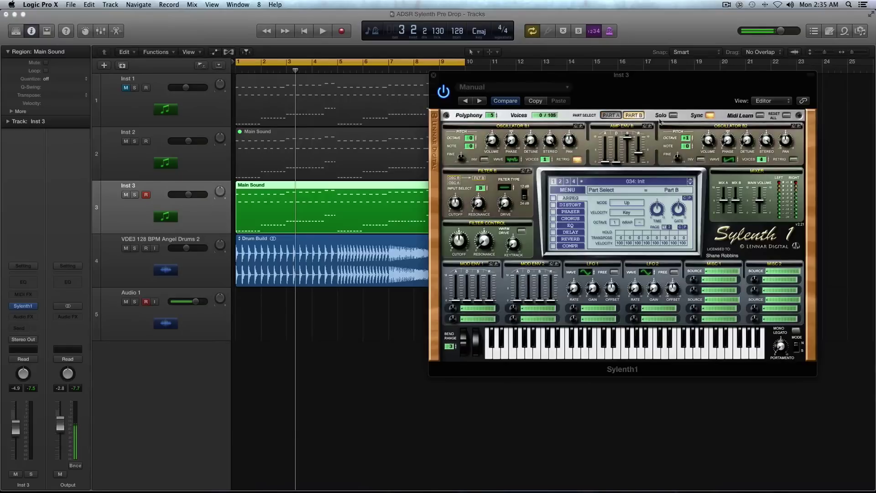
pyautogui.moveTo(750, 142); pyautogui.dragTo(745, 129)
pyautogui.press('space')
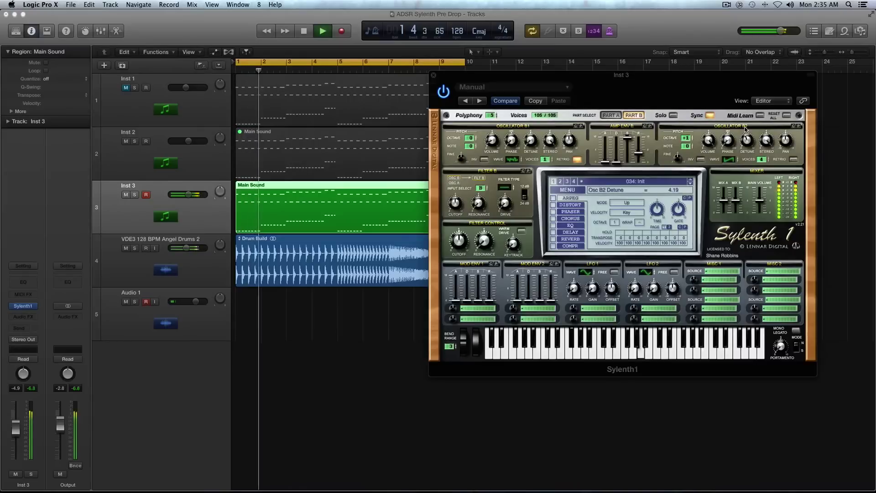
pyautogui.press('space')
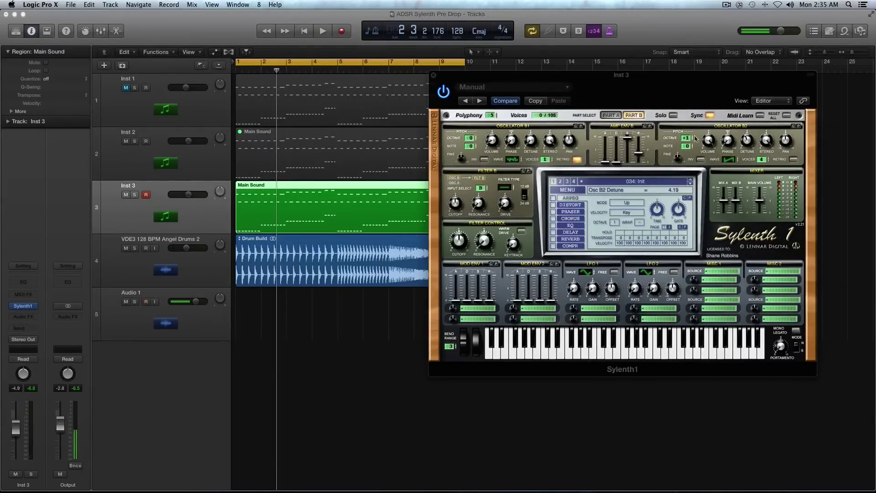
pyautogui.click(609, 116)
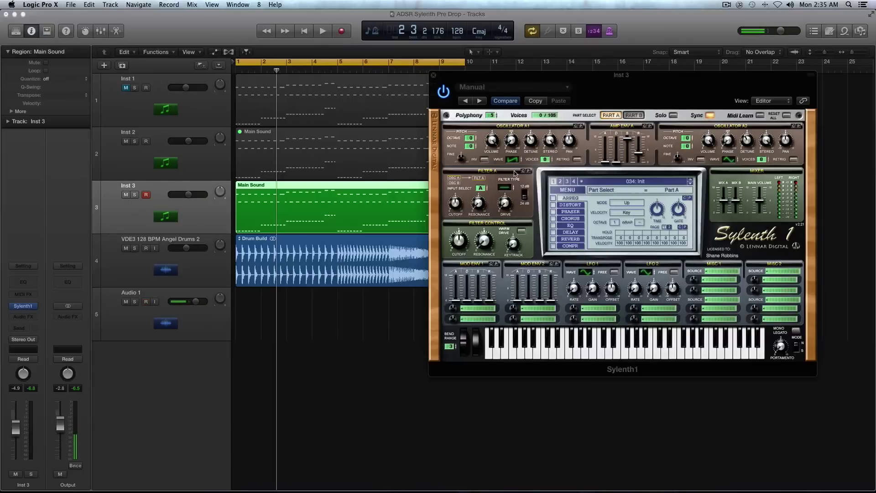
pyautogui.moveTo(509, 187)
pyautogui.moveTo(459, 200)
pyautogui.moveTo(484, 207)
pyautogui.scroll(5, 483, 207)
pyautogui.moveTo(483, 206)
pyautogui.mouseDown()
pyautogui.moveTo(482, 232)
pyautogui.moveTo(480, 211)
pyautogui.mouseUp()
pyautogui.moveTo(505, 204); pyautogui.dragTo(501, 182)
pyautogui.press('space')
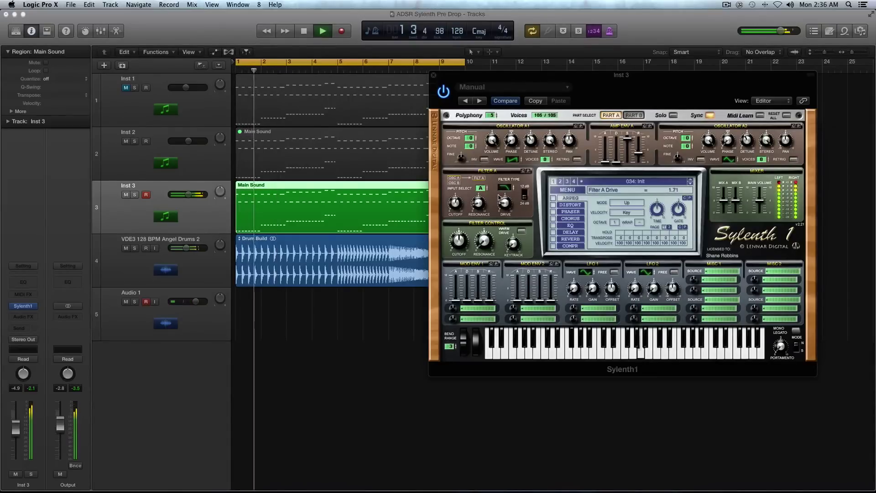
pyautogui.press('space')
# - Change Filter B on Part B to Bandpass, replay from bar 1, then go back to Part A
pyautogui.click(634, 115)
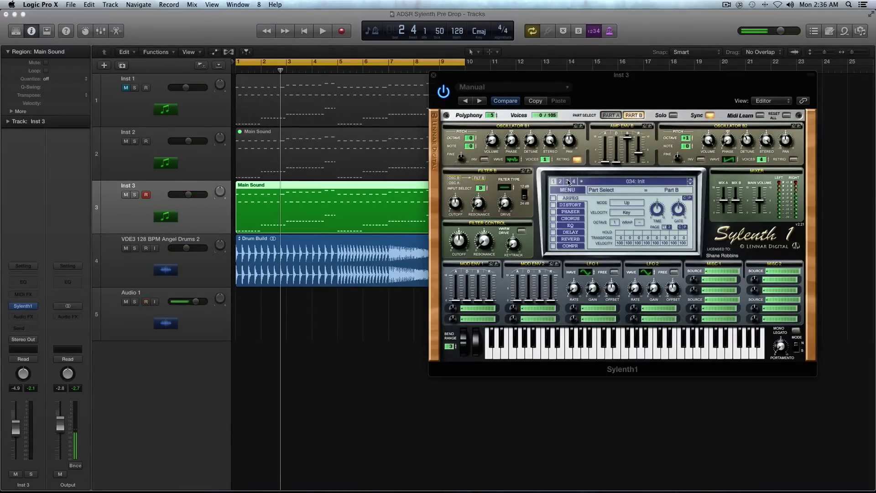
pyautogui.moveTo(510, 187)
pyautogui.click(509, 185)
pyautogui.moveTo(455, 203)
pyautogui.moveTo(506, 201)
pyautogui.press('Return')
pyautogui.press('space')
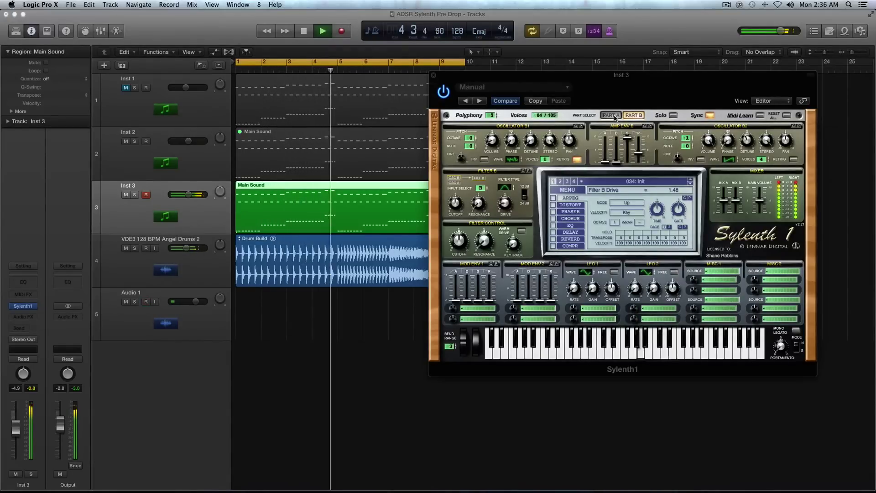
pyautogui.click(612, 115)
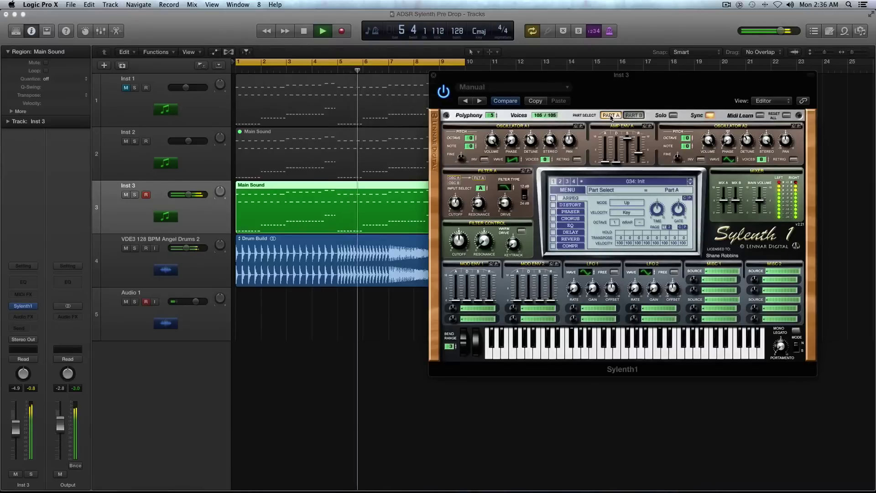
# - Restart playback, solo the Main Sound region to hear the lead alone, then stop
pyautogui.press('space')
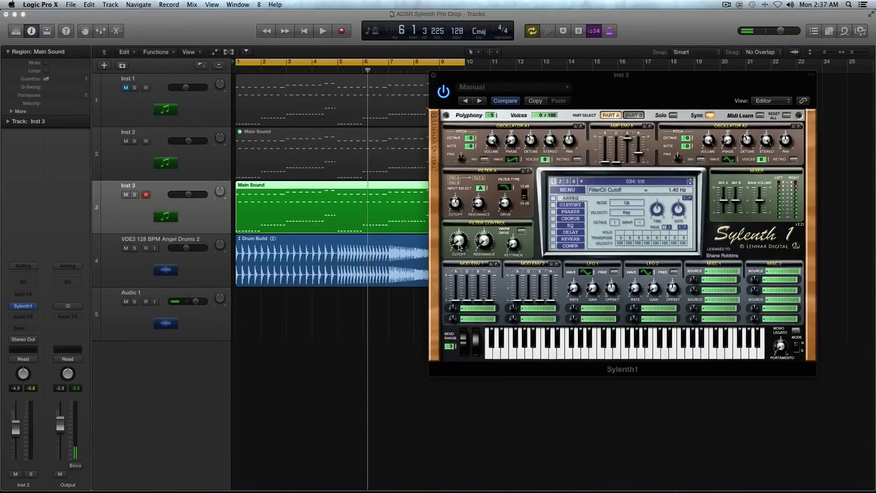
pyautogui.press('space')
pyautogui.hotkey('ctrl', 's')
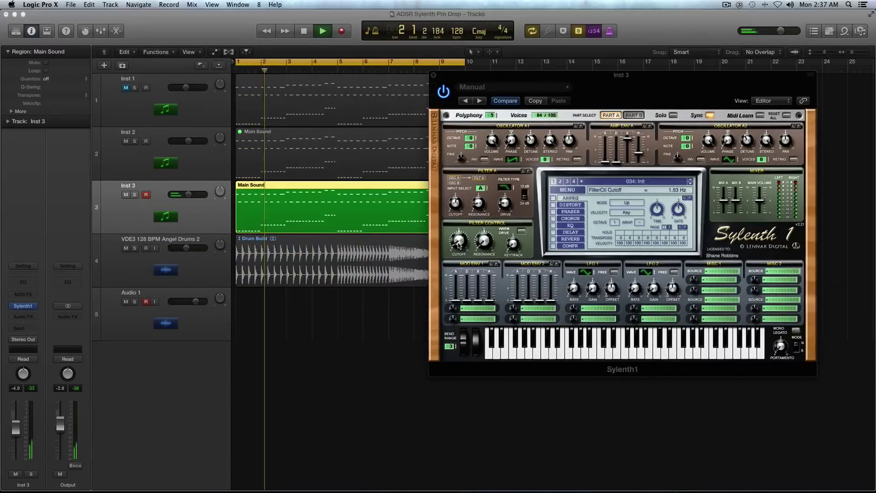
pyautogui.press('space')
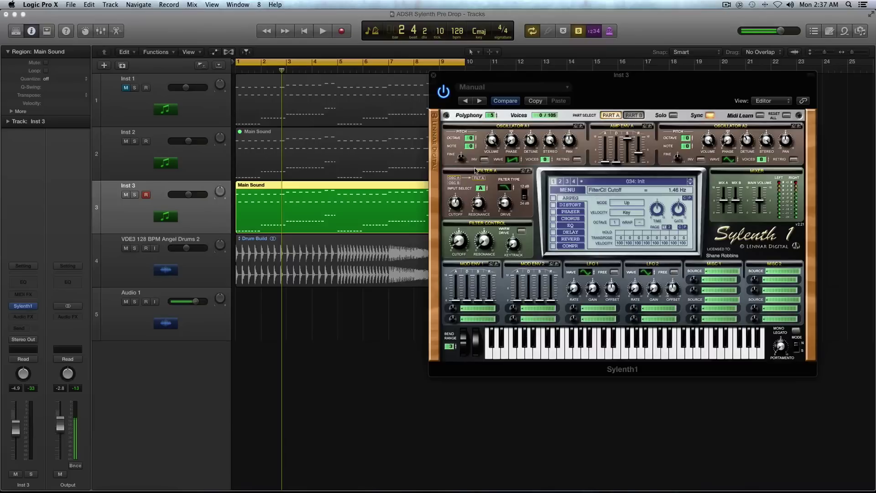
# - On Part A, route Mod Env 1 to Cutoff AB at amount 10.00 with decay 2.82, and audition it
pyautogui.click(611, 115)
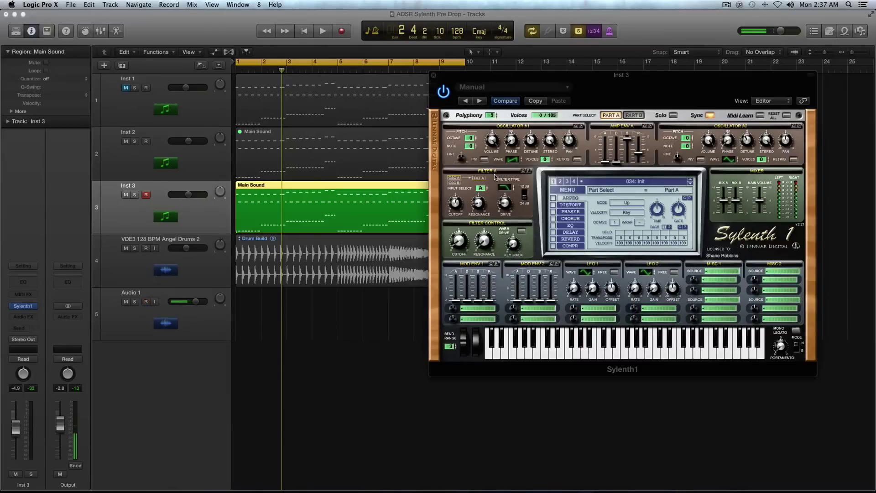
pyautogui.click(477, 309)
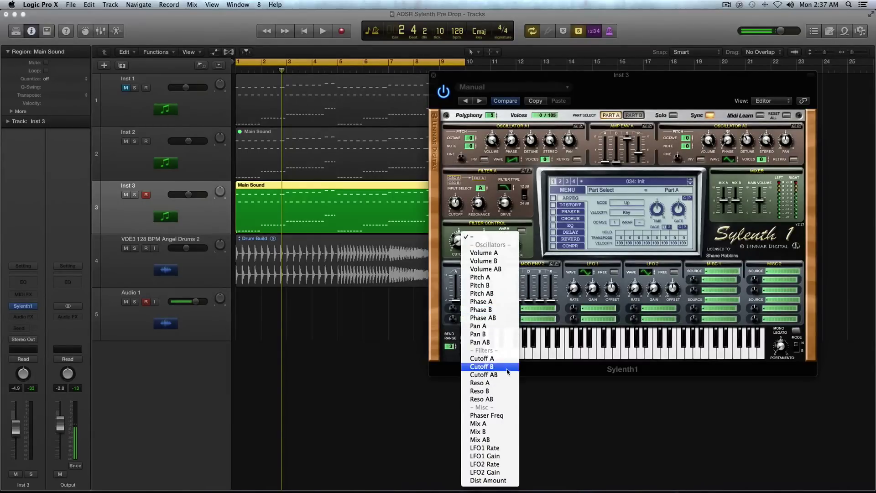
pyautogui.click(484, 375)
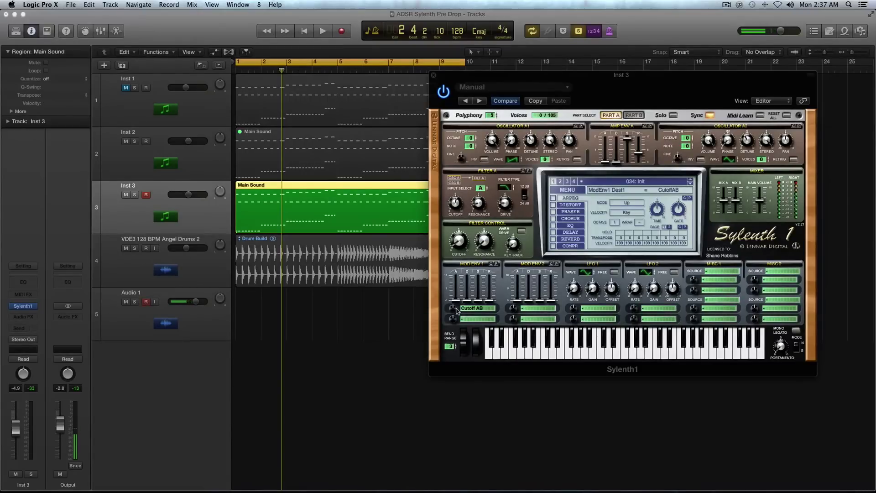
pyautogui.moveTo(454, 309); pyautogui.dragTo(454, 293)
pyautogui.moveTo(465, 303); pyautogui.dragTo(466, 276)
pyautogui.press('space')
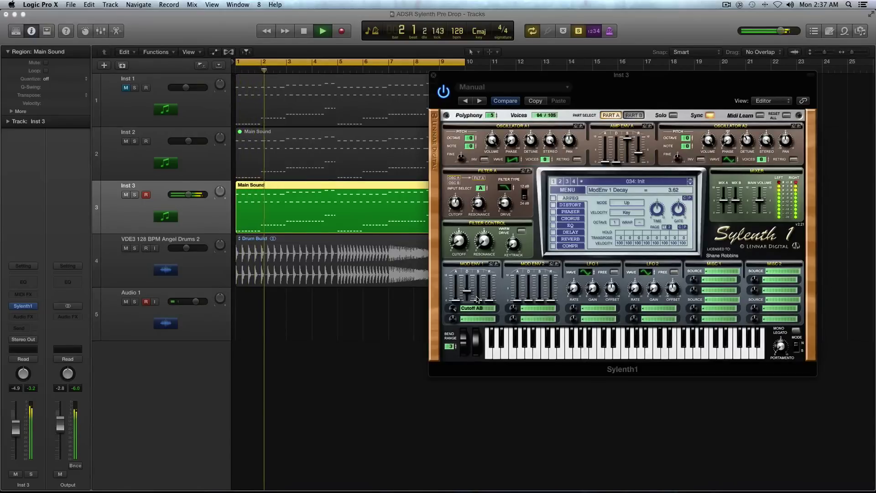
pyautogui.press('space')
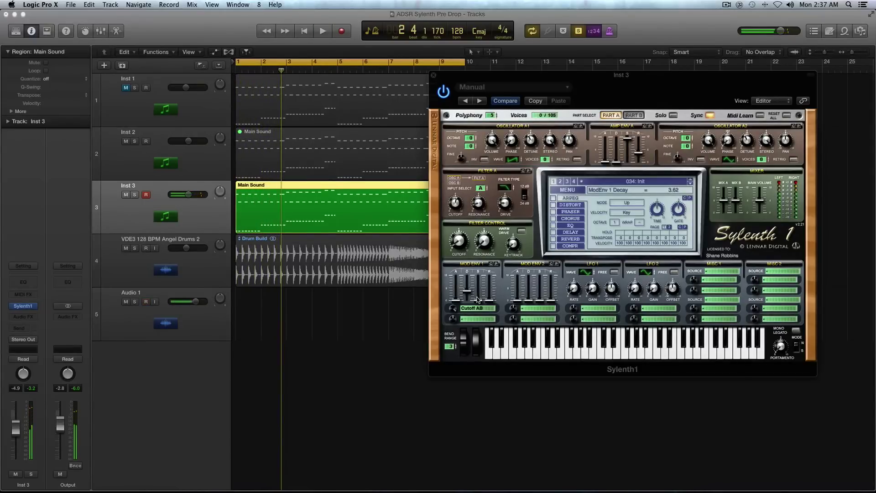
# - Raise Mod Env 1's sustain and lengthen its release to 4.14, then play back to check
pyautogui.moveTo(477, 299); pyautogui.dragTo(478, 268)
pyautogui.press('space')
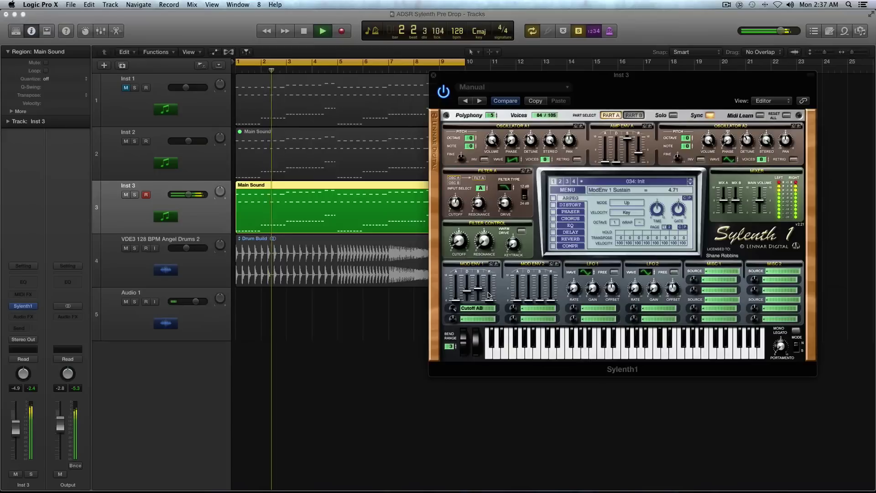
pyautogui.press('space')
pyautogui.moveTo(489, 295); pyautogui.dragTo(491, 269)
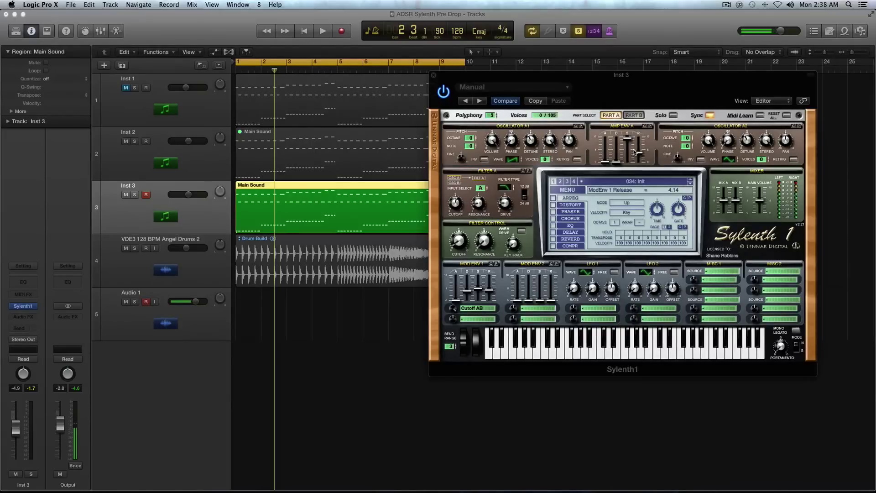
pyautogui.click(633, 115)
pyautogui.click(610, 115)
pyautogui.press('space')
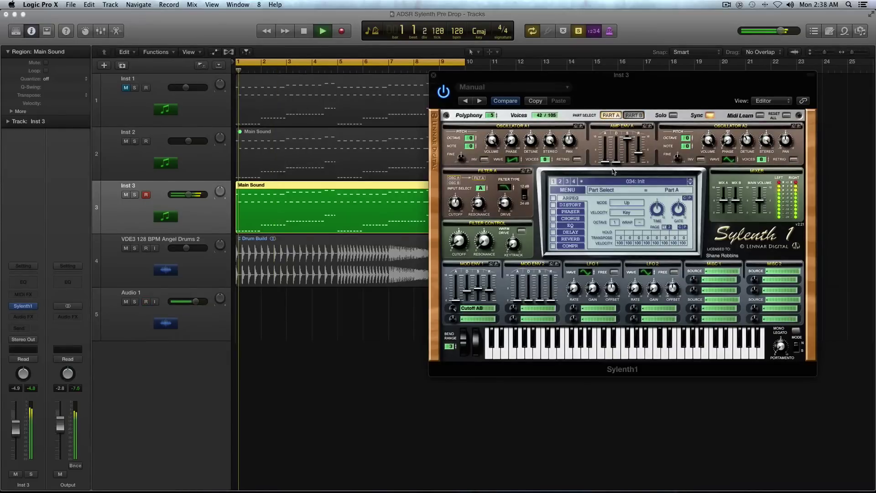
pyautogui.press('space')
# - Route Mod Env 2 to Pitch AB and Cutoff AB with a 0.17 decay, then audition
pyautogui.click(547, 320)
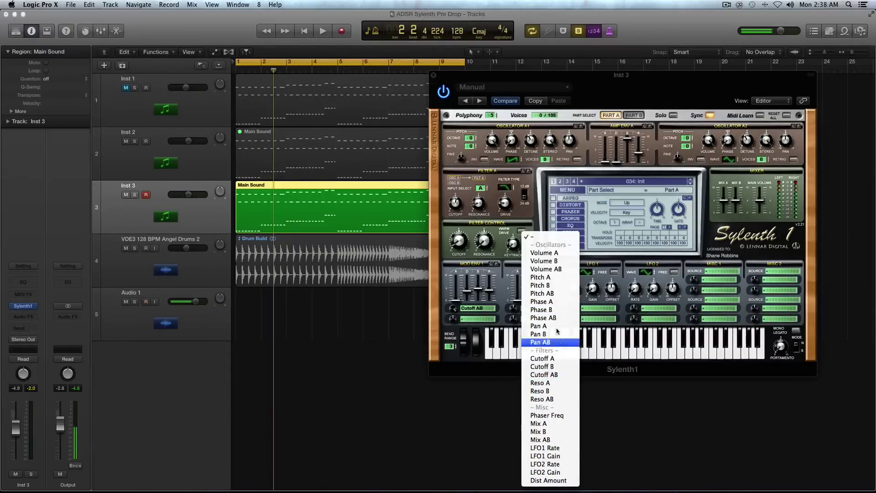
pyautogui.click(556, 294)
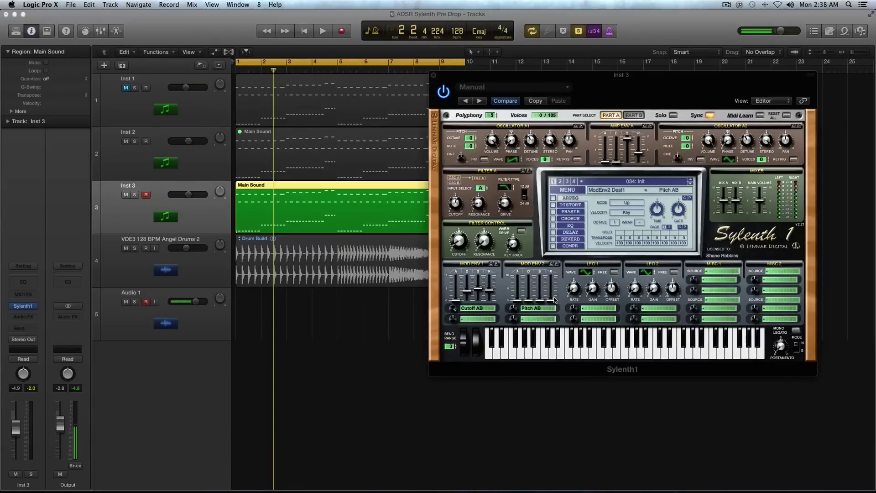
pyautogui.moveTo(531, 301); pyautogui.dragTo(531, 299)
pyautogui.click(532, 320)
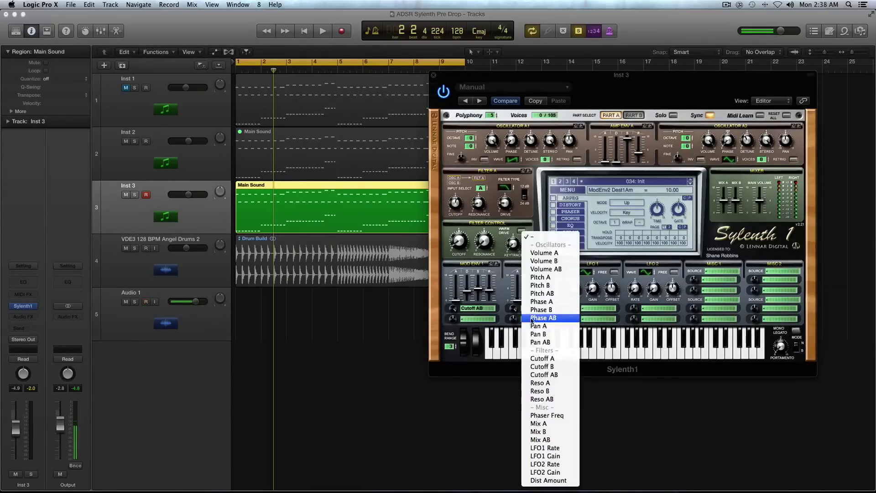
pyautogui.click(569, 378)
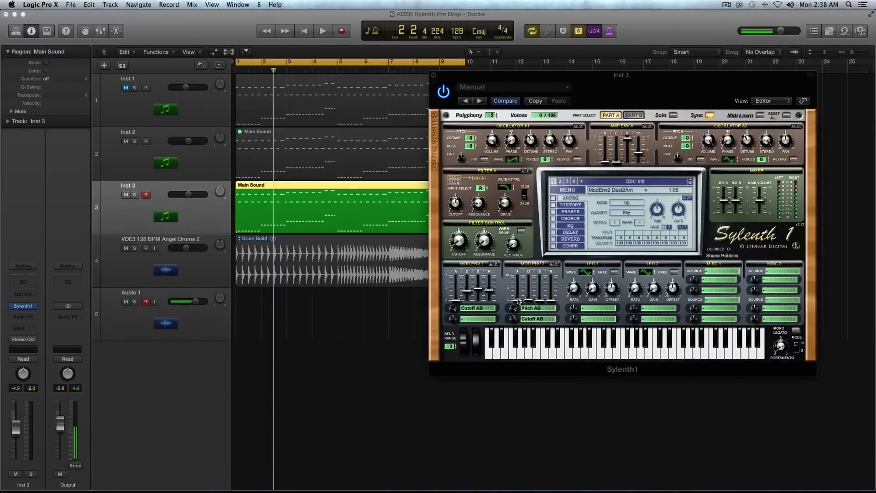
pyautogui.press('space')
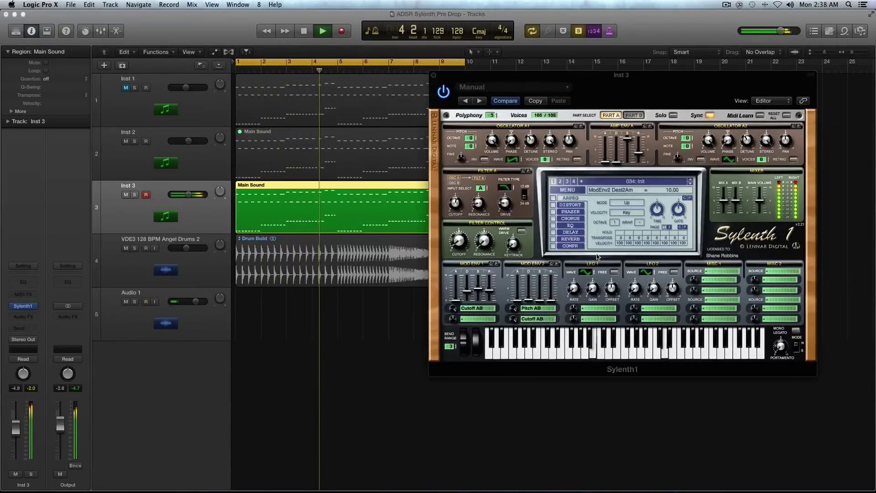
pyautogui.press('space')
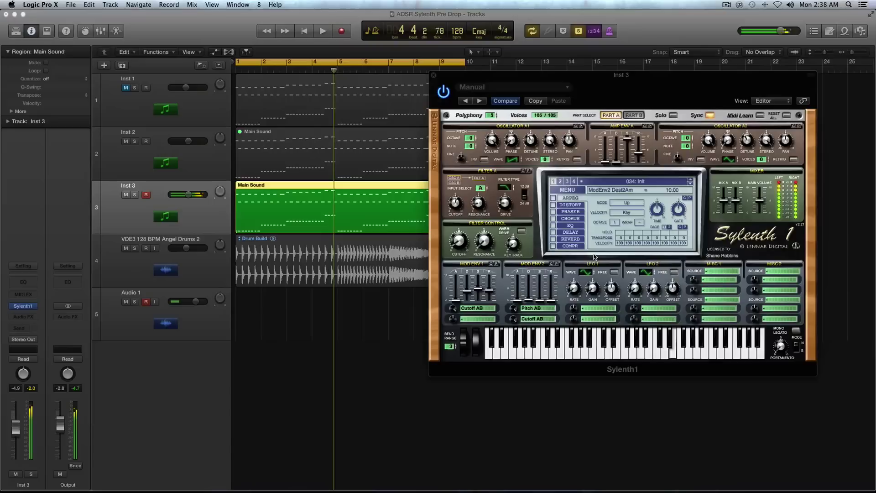
# - Enable the phaser with adjusted LFO rate and gain, feedback under 1% and dry/wet near 15%
pyautogui.click(570, 212)
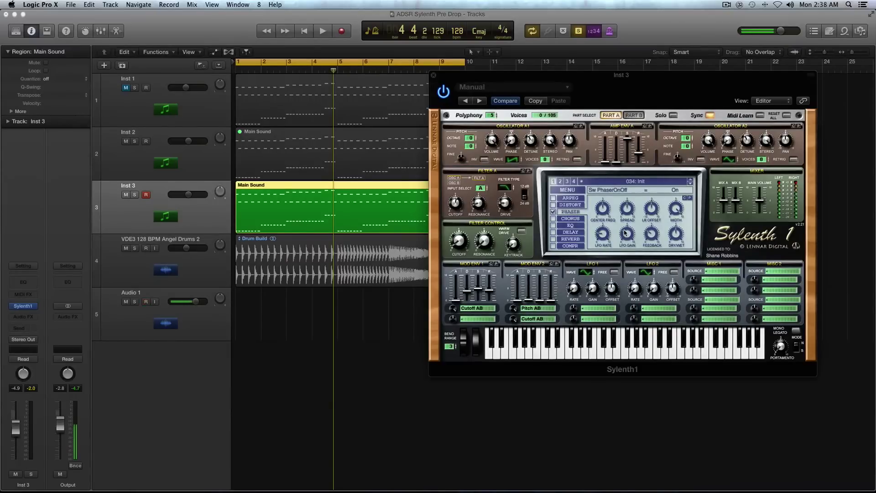
pyautogui.click(602, 236)
pyautogui.click(628, 235)
pyautogui.press('Return')
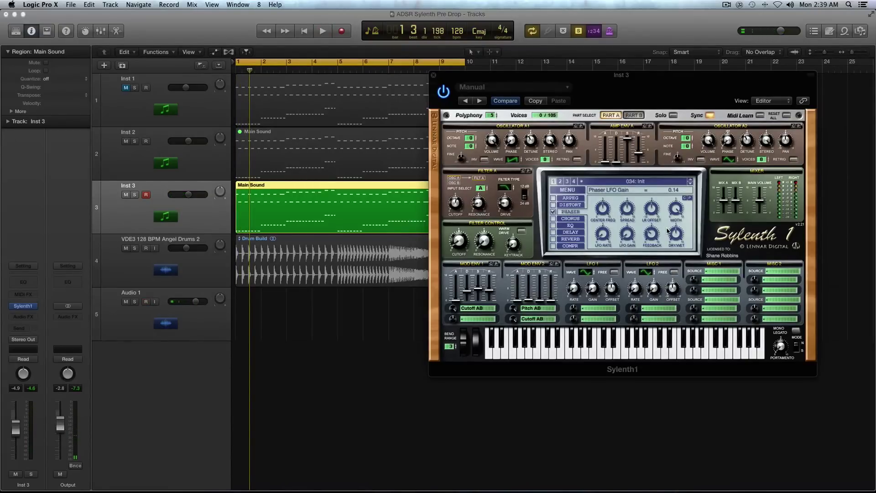
pyautogui.click(651, 236)
pyautogui.moveTo(651, 257); pyautogui.dragTo(651, 262)
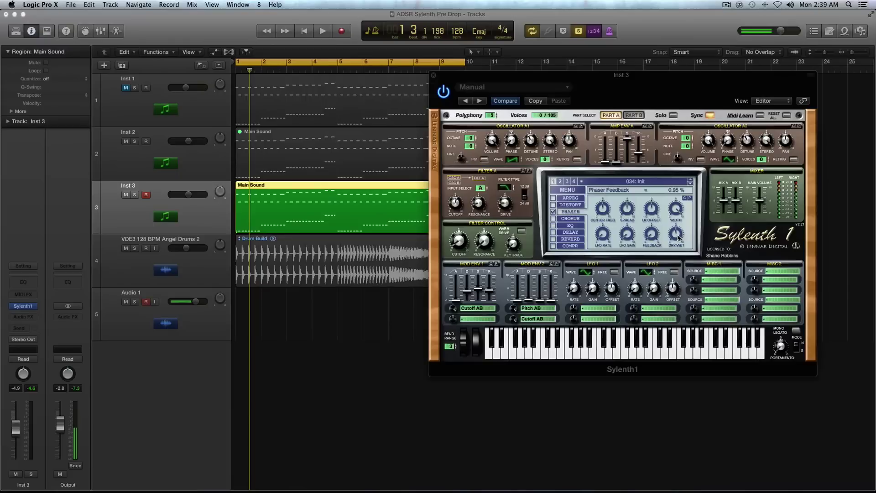
pyautogui.moveTo(678, 238)
pyautogui.mouseDown()
pyautogui.moveTo(678, 272)
pyautogui.moveTo(680, 235)
pyautogui.mouseUp()
pyautogui.press('space')
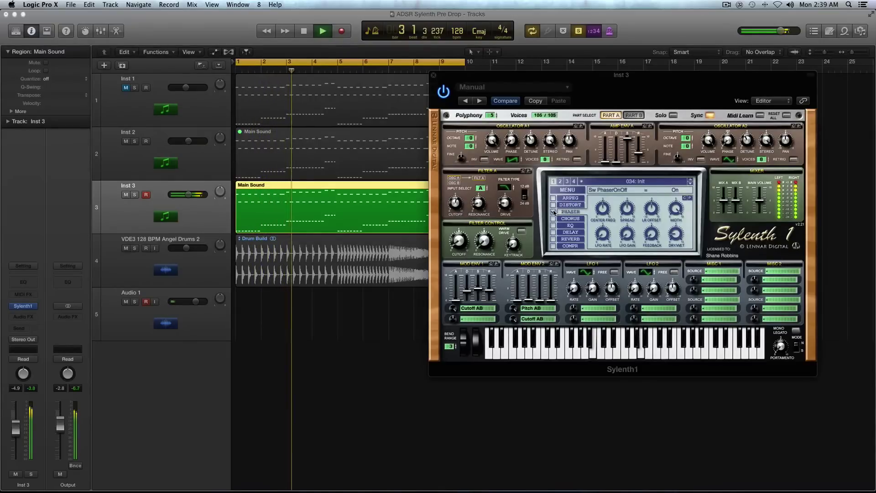
pyautogui.press('space')
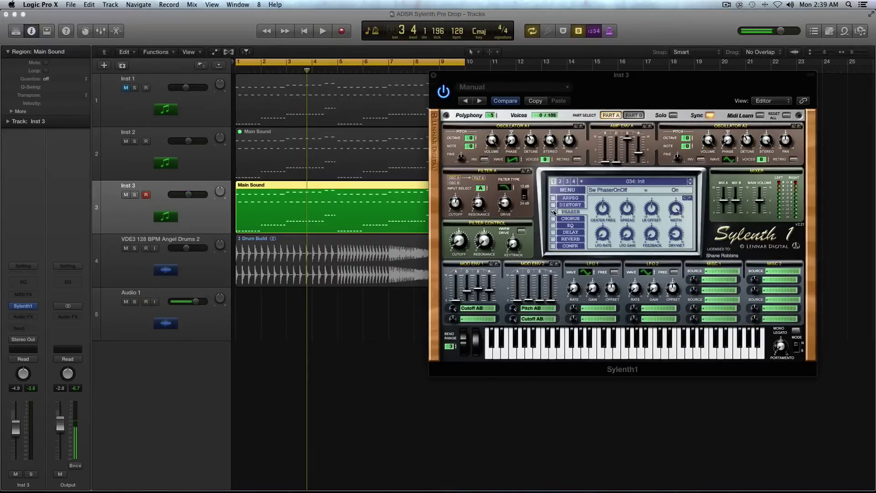
# - Enable phaser and EQ, setting EQ bass frequency to about 50 Hz and treble to 2945.34 Hz
pyautogui.click(553, 213)
pyautogui.click(567, 226)
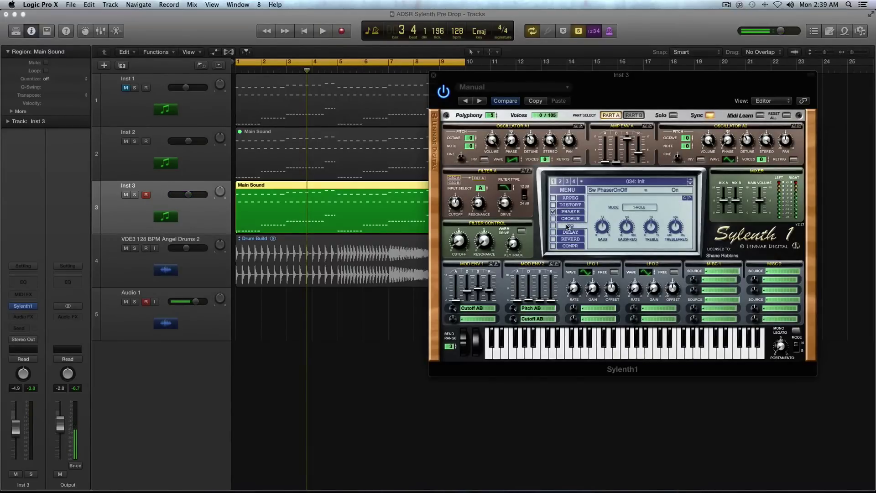
pyautogui.click(552, 225)
pyautogui.moveTo(623, 226); pyautogui.dragTo(626, 247)
pyautogui.click(676, 228)
pyautogui.moveTo(676, 232); pyautogui.dragTo(677, 232)
pyautogui.click(553, 232)
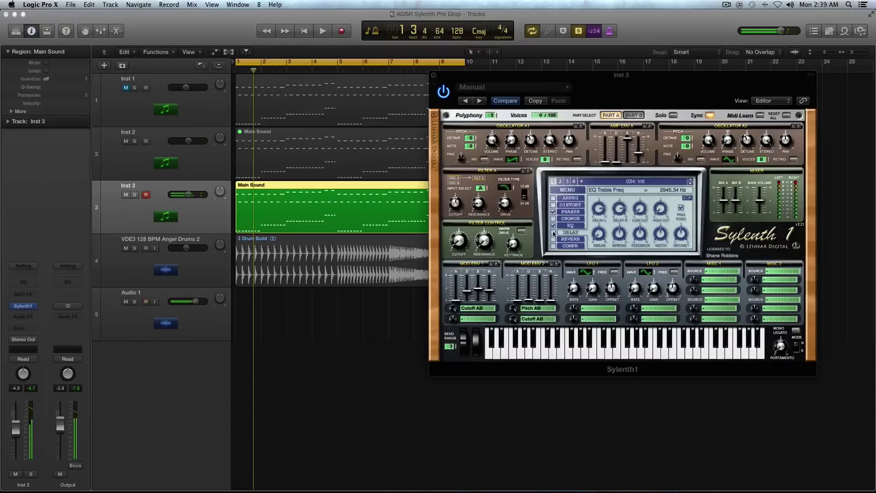
# - Enable the delay with 1/8D left timing, trimmed high cut and 34.76% dry/wet, then audition
pyautogui.click(554, 233)
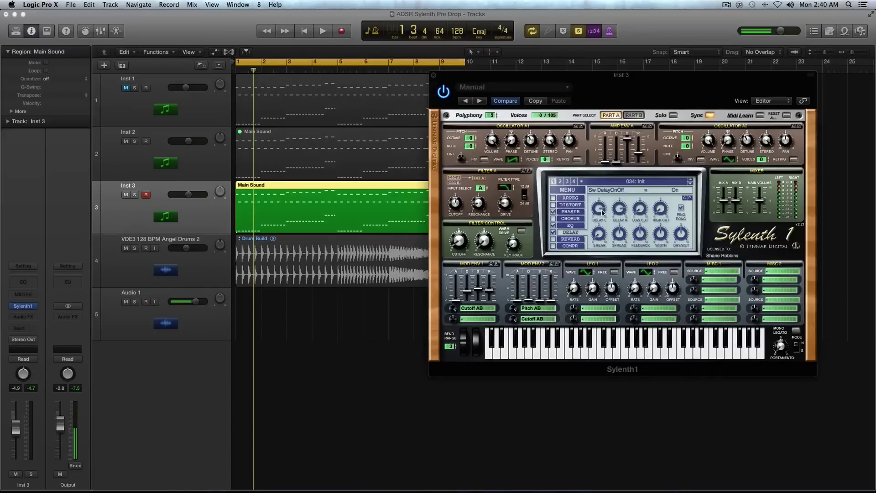
pyautogui.moveTo(602, 212); pyautogui.dragTo(603, 224)
pyautogui.moveTo(640, 210)
pyautogui.moveTo(655, 211); pyautogui.dragTo(656, 183)
pyautogui.moveTo(683, 247); pyautogui.dragTo(681, 244)
pyautogui.press('space')
pyautogui.press('space')
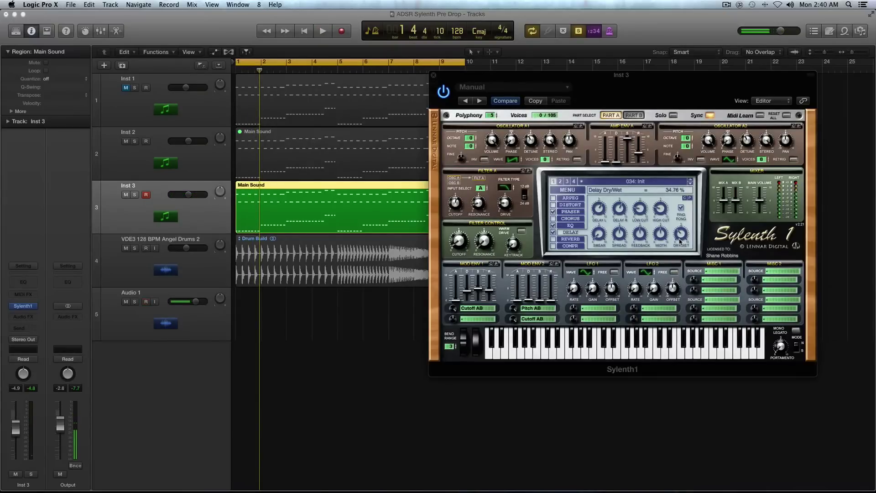
pyautogui.press('space')
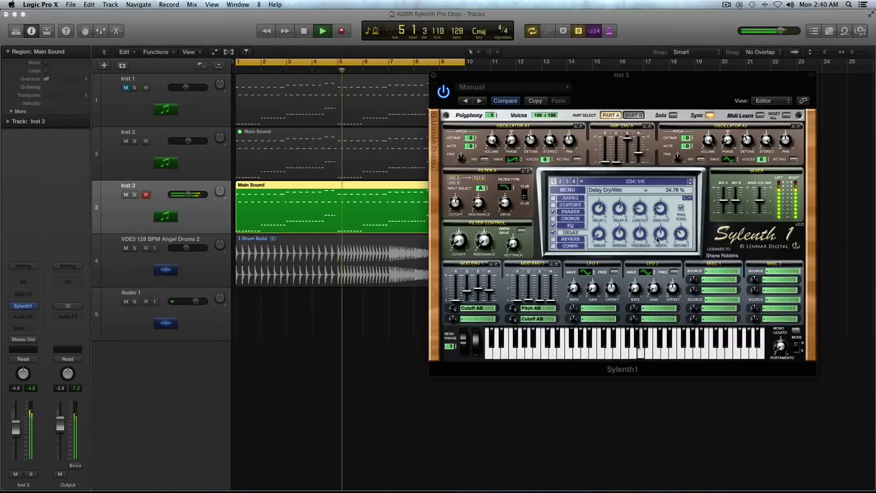
pyautogui.press('space')
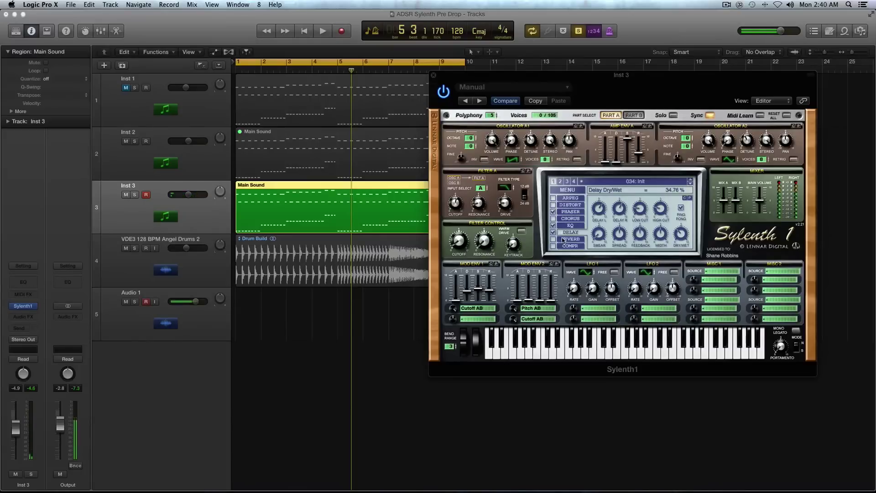
# - Enable the reverb, adjust its size and set its dry/wet to about 54%
pyautogui.click(561, 241)
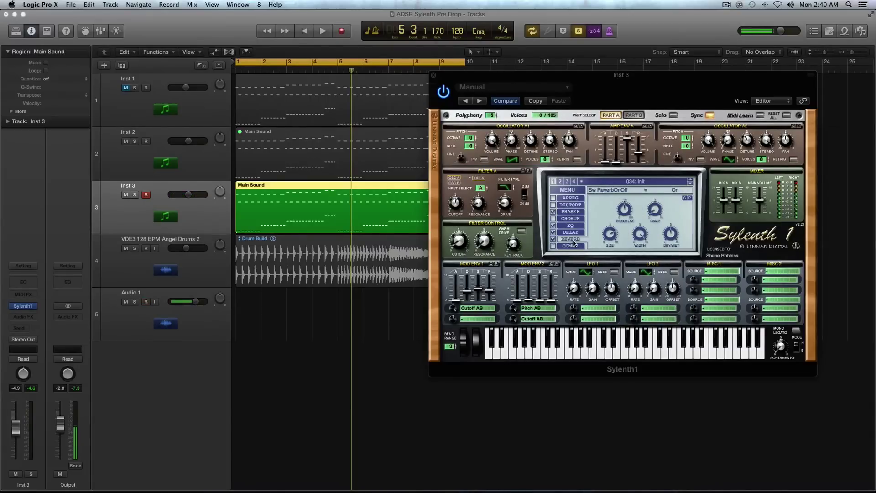
pyautogui.click(610, 234)
pyautogui.press('space')
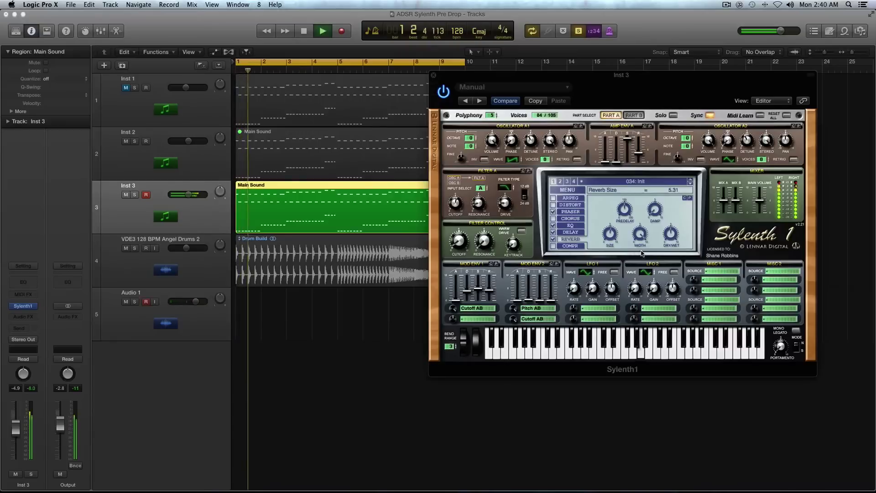
pyautogui.click(671, 234)
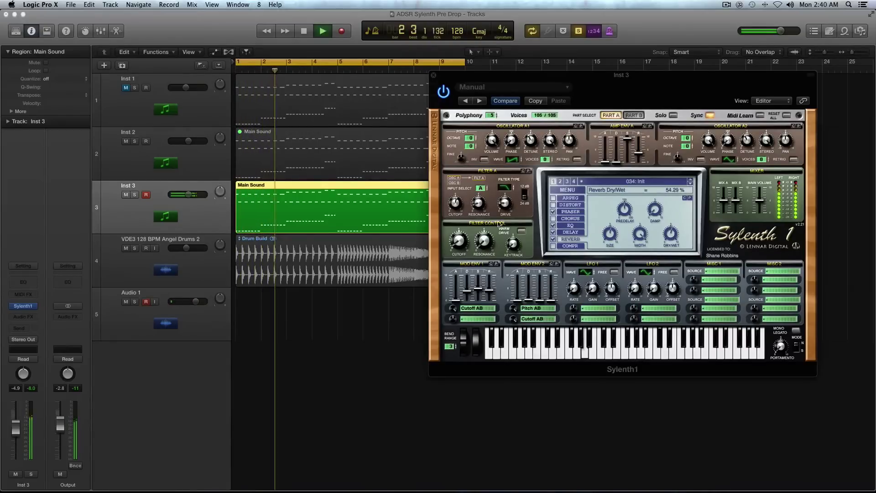
# - Raise filter A cutoff to about 1073 Hz, trim filter control cutoff and set Mod Env 1 decay to 4.25
pyautogui.click(457, 199)
pyautogui.moveTo(458, 198); pyautogui.dragTo(458, 190)
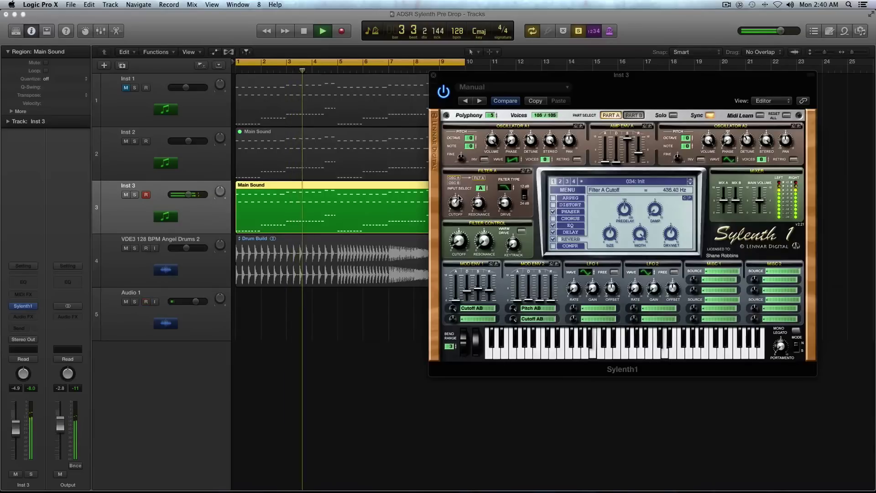
pyautogui.click(460, 241)
pyautogui.moveTo(462, 242); pyautogui.dragTo(462, 244)
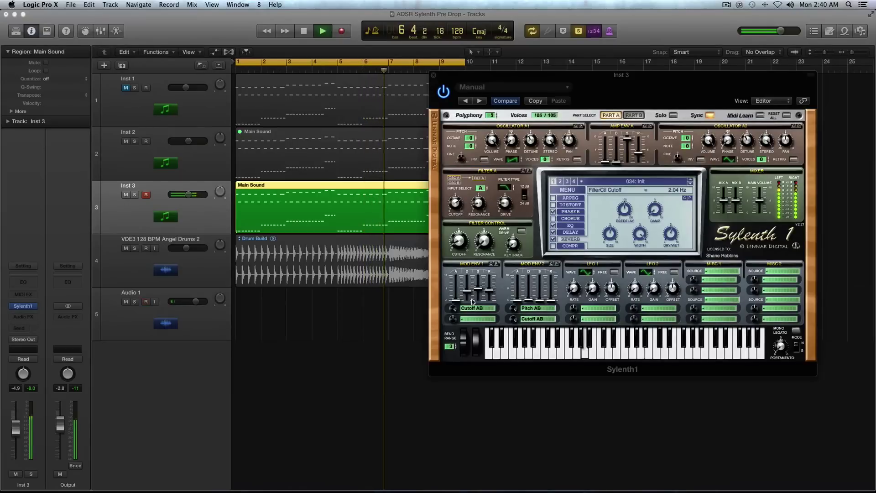
pyautogui.moveTo(467, 291)
pyautogui.mouseDown()
pyautogui.moveTo(467, 302)
pyautogui.moveTo(468, 289)
pyautogui.mouseUp()
pyautogui.press('space')
# - Close Inst 3's Sylenth1 window, turn off solo and play the full arrangement
pyautogui.click(434, 75)
pyautogui.hotkey('ctrl', 's')
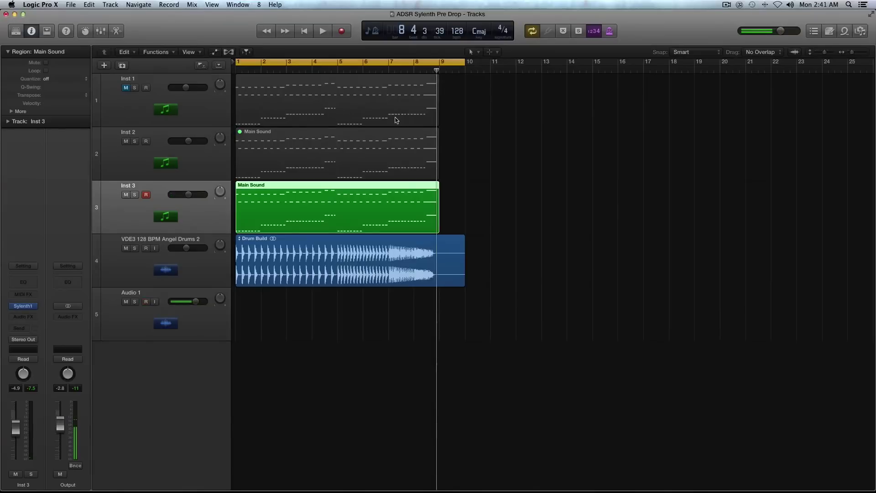
pyautogui.press('space')
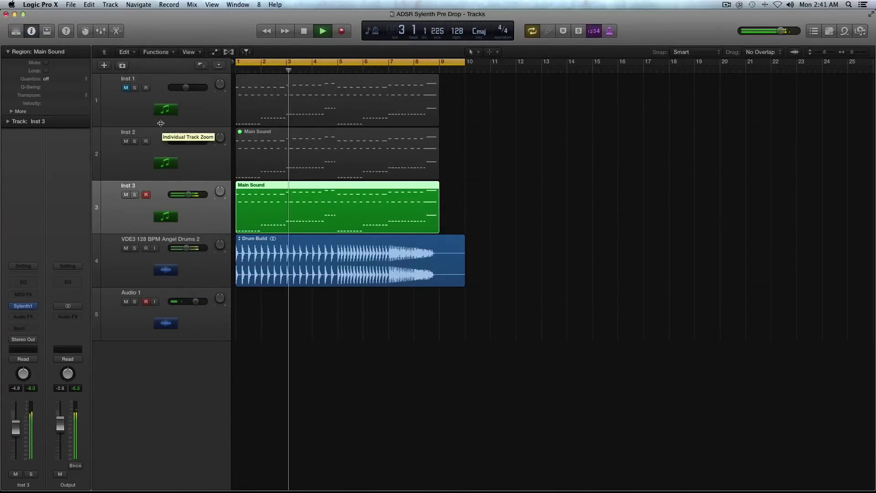
pyautogui.press('space')
# - Unmute Inst 1, move it directly above Inst 3 and lower its volume to -9.6 dB
pyautogui.click(126, 88)
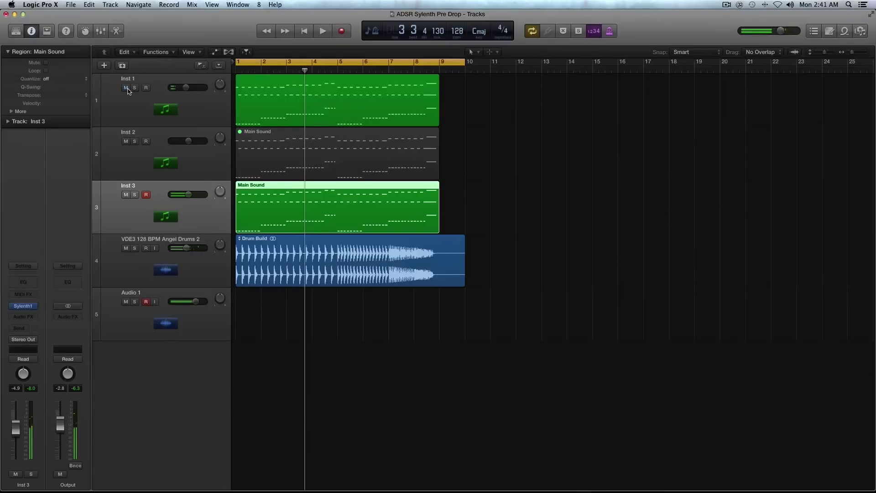
pyautogui.moveTo(192, 105); pyautogui.dragTo(191, 155)
pyautogui.press('s')
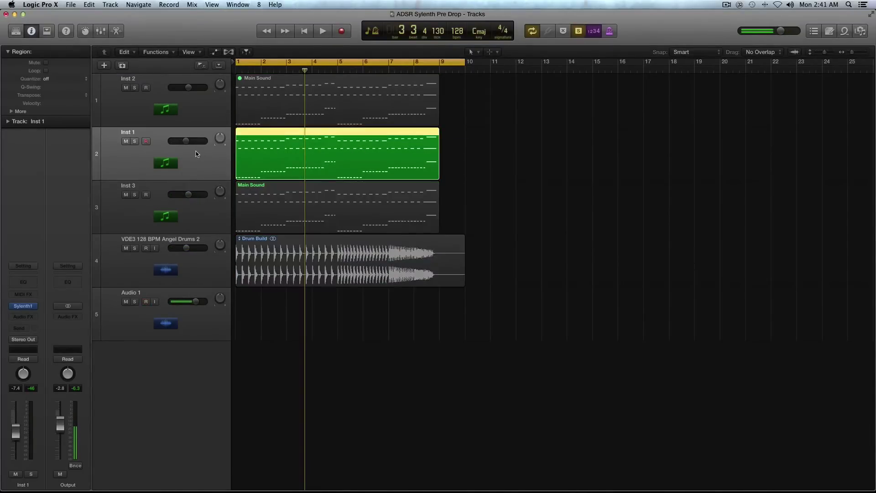
pyautogui.press('Return')
pyautogui.press('space')
pyautogui.hotkey('ctrl', 's')
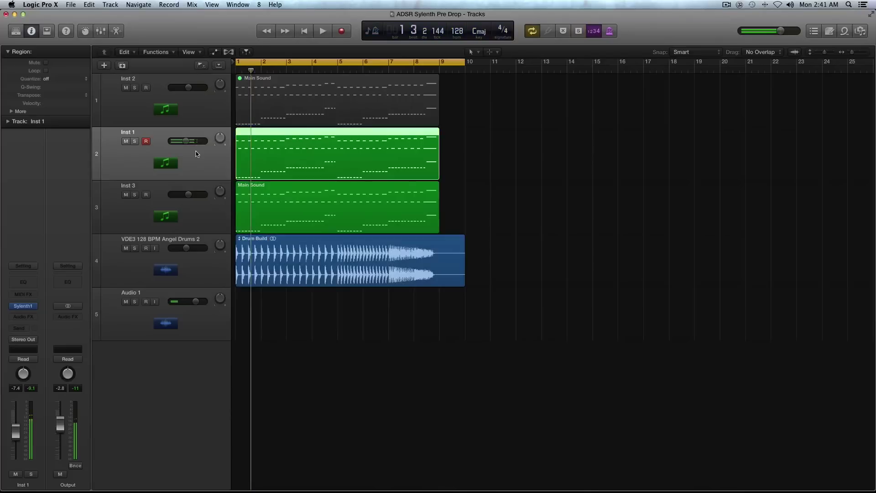
pyautogui.moveTo(185, 141); pyautogui.dragTo(184, 141)
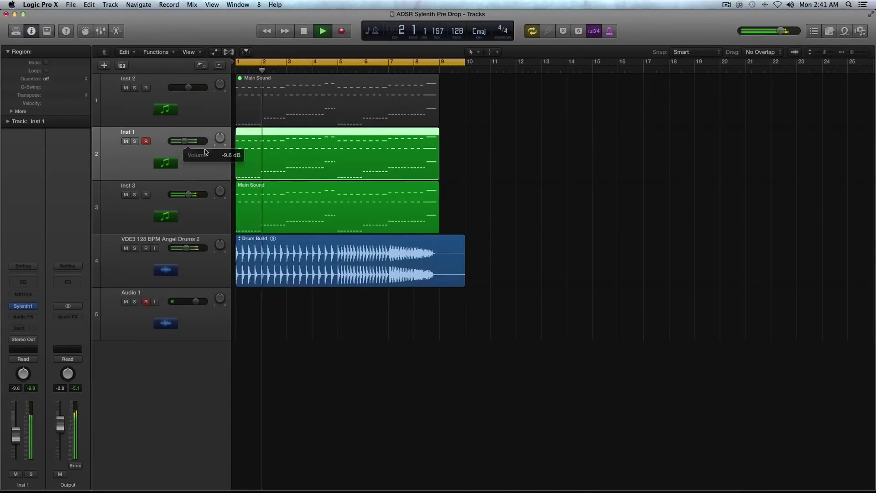
# - Review Inst 1's Sylenth1 reverb settings, then reopen and close Inst 3's Sylenth1 window
pyautogui.press('super+Down')
pyautogui.press('super+Right')
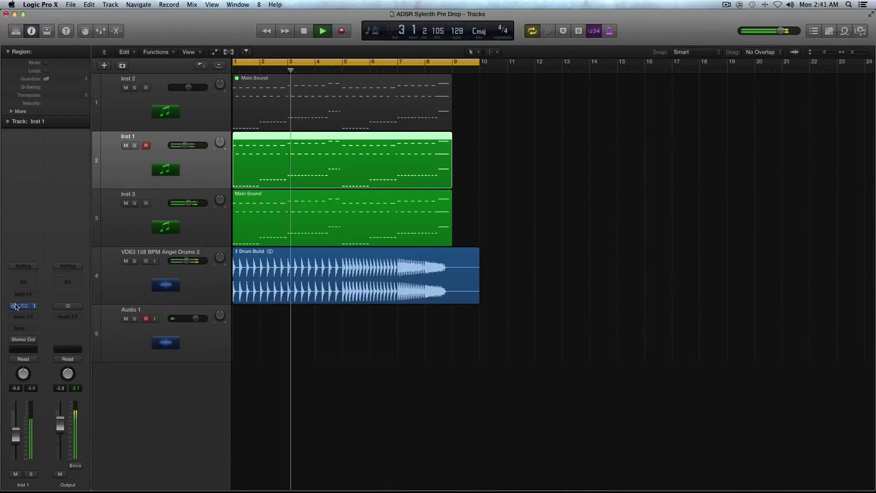
pyautogui.click(23, 306)
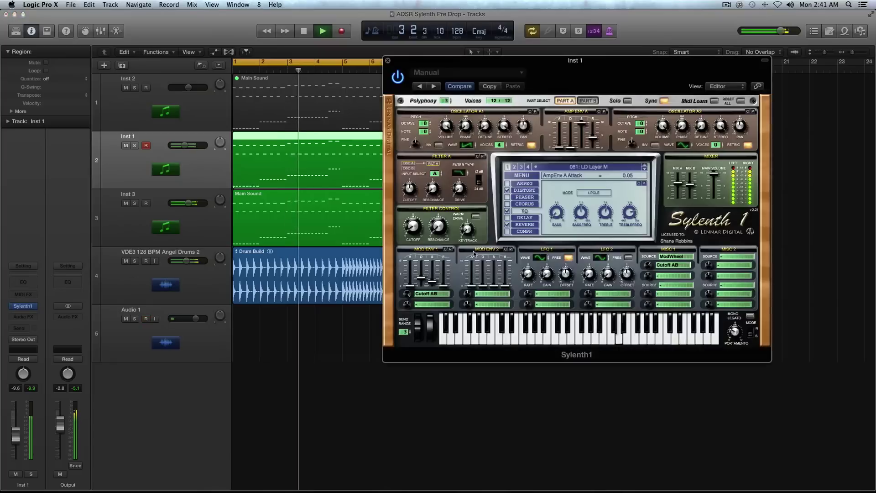
pyautogui.click(524, 224)
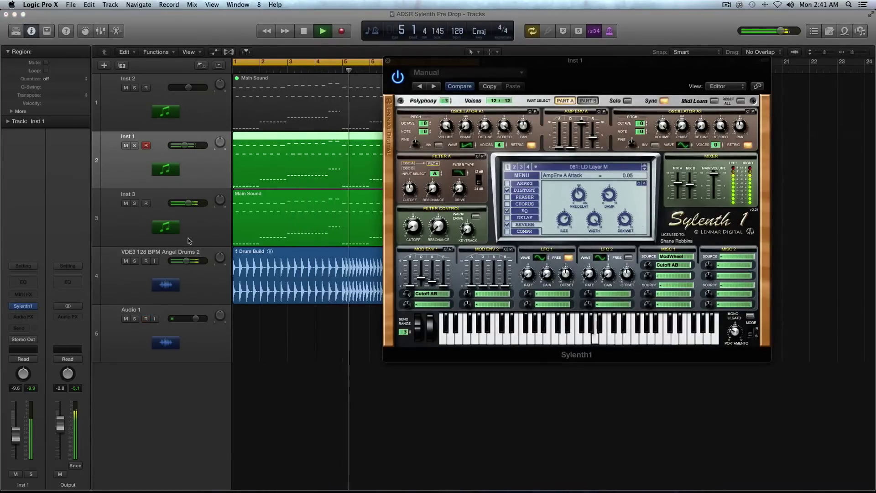
pyautogui.click(244, 227)
pyautogui.press('v')
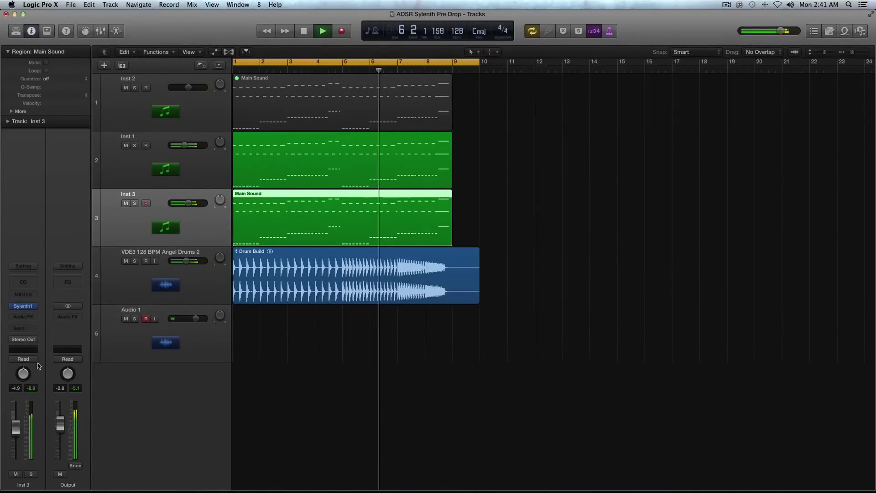
pyautogui.press('v')
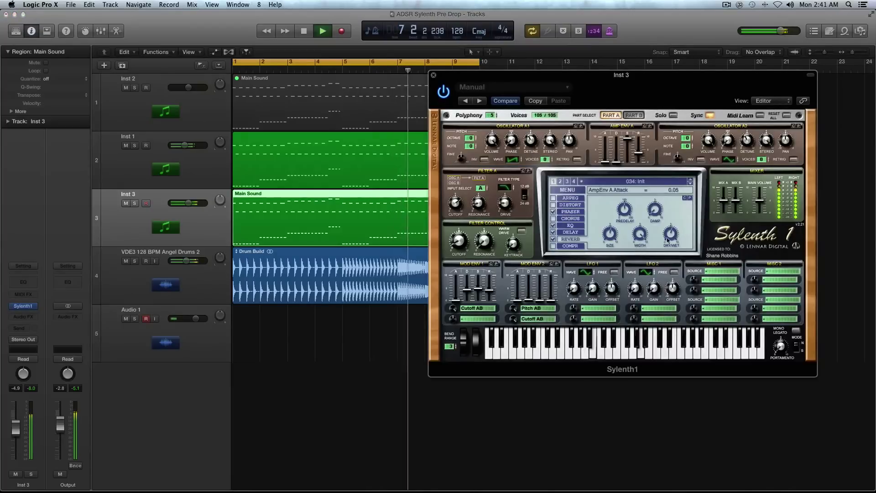
pyautogui.click(434, 76)
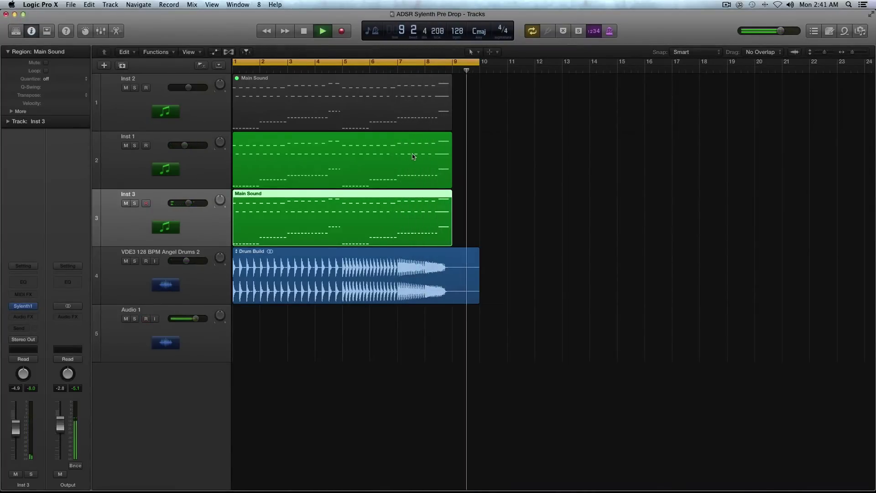
pyautogui.press('space')
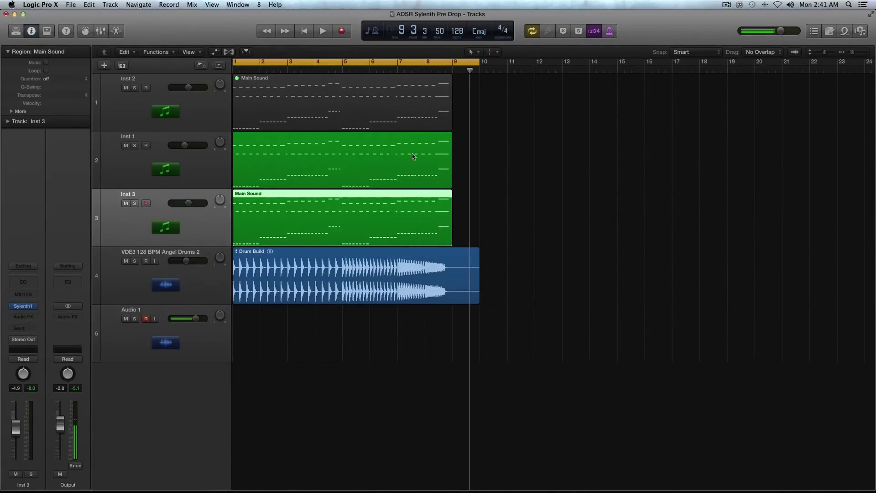